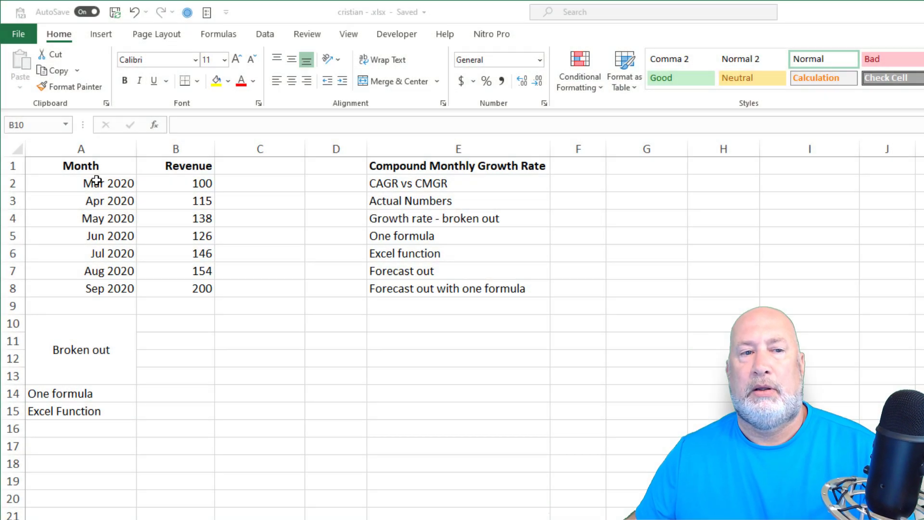
Review the first months' dates and revenue figures, starting from the 100 in B2
{"action": "left_click", "coordinate": [97, 181]}
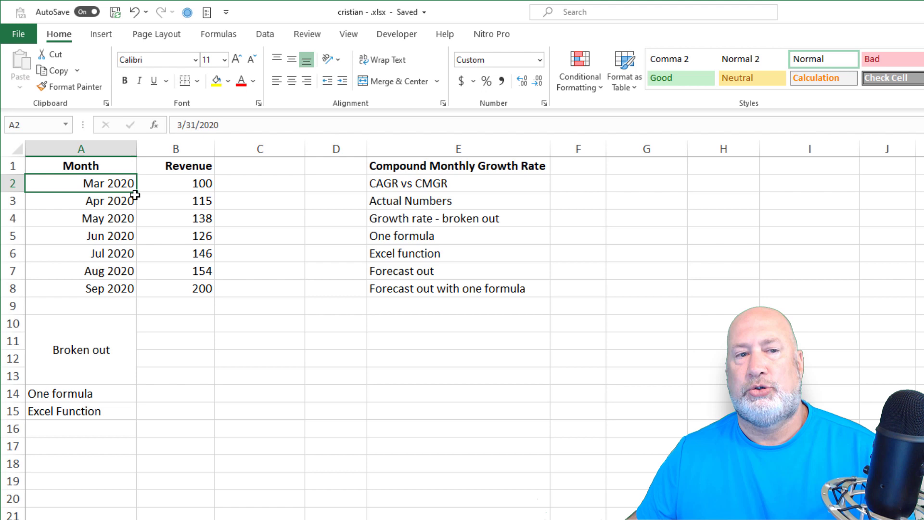
{"action": "left_click", "coordinate": [172, 191]}
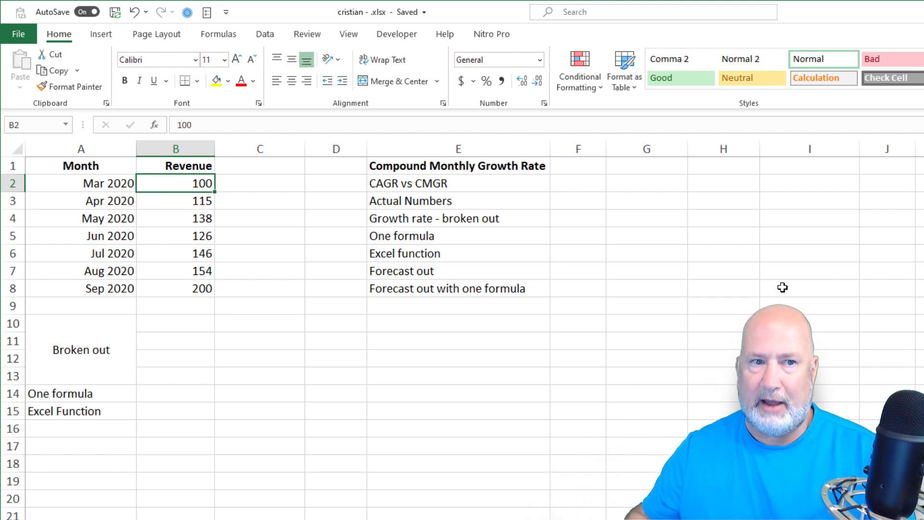
{"action": "key", "text": "Left"}
{"action": "key", "text": "Right"}
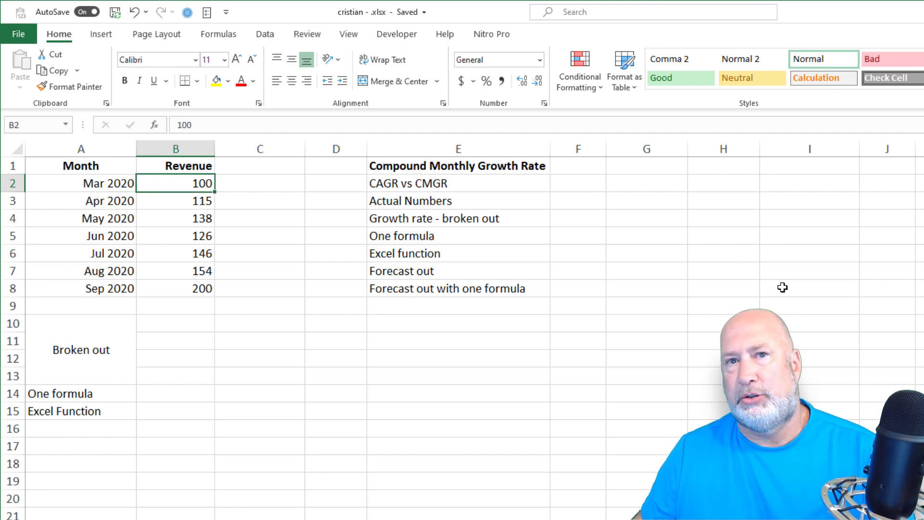
{"action": "key", "text": "Down"}
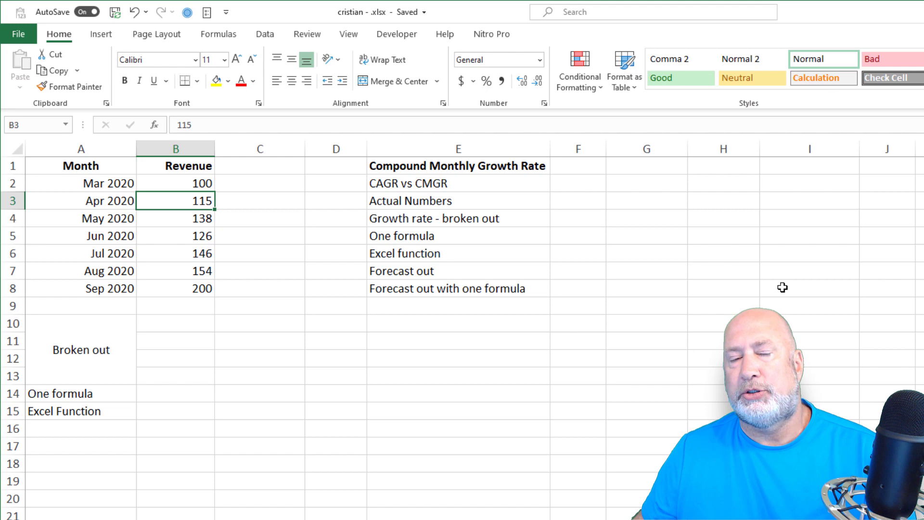
{"action": "key", "text": "Down"}
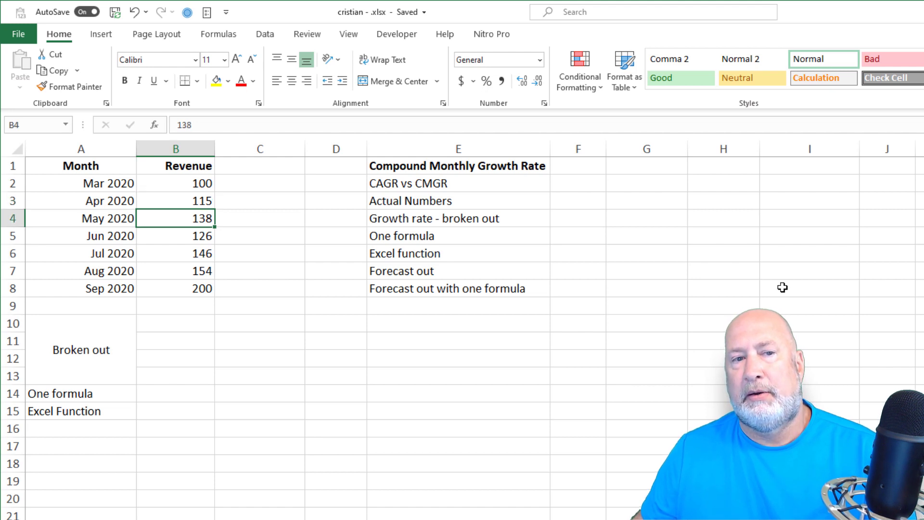
{"action": "key", "text": "Down"}
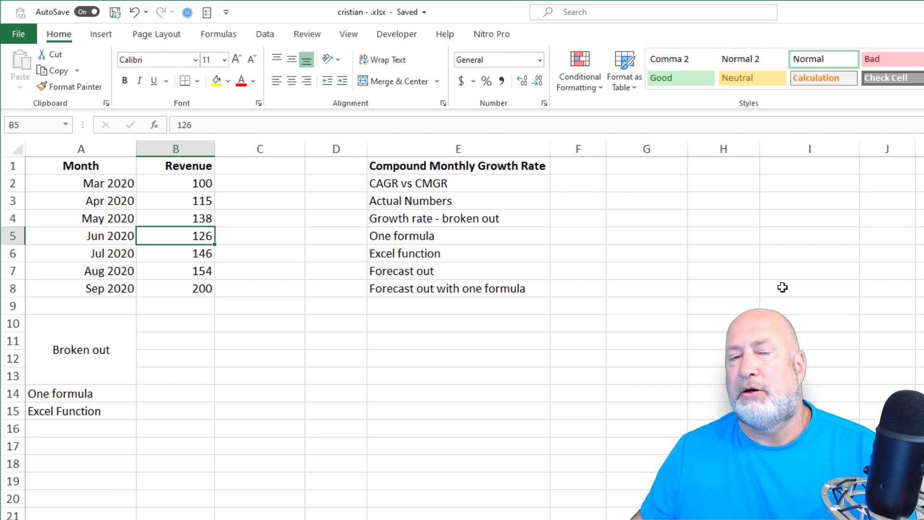
{"action": "key", "text": "Up"}
{"action": "key", "text": "Up"}
{"action": "key", "text": "Up"}
{"action": "key", "text": "Right"}
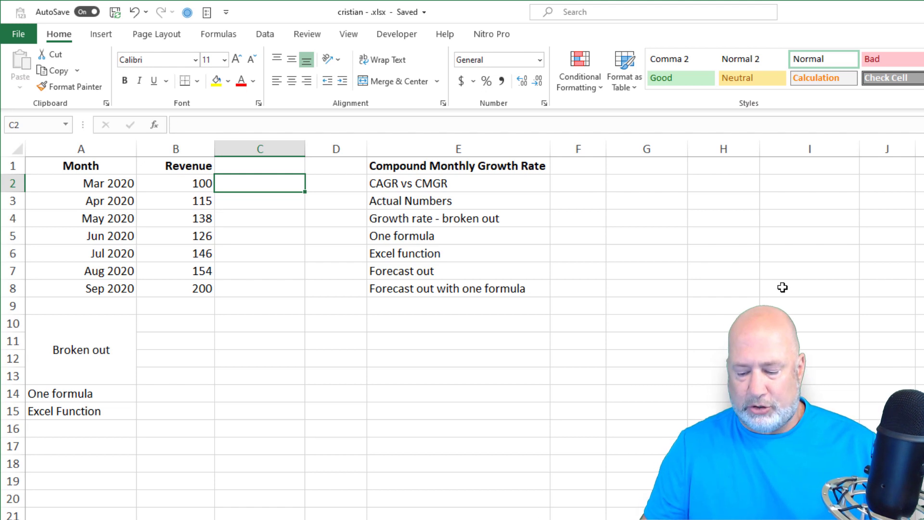
Enter the monthly growth-rate formula =(B3-B2)/B2 in C3
{"action": "key", "text": "Down"}
{"action": "type", "text": "="}
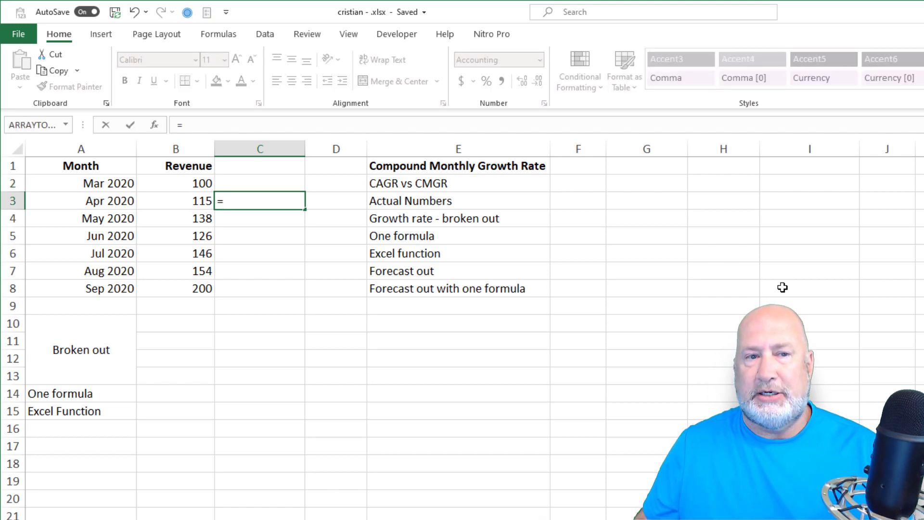
{"action": "type", "text": "("}
{"action": "key", "text": "Left"}
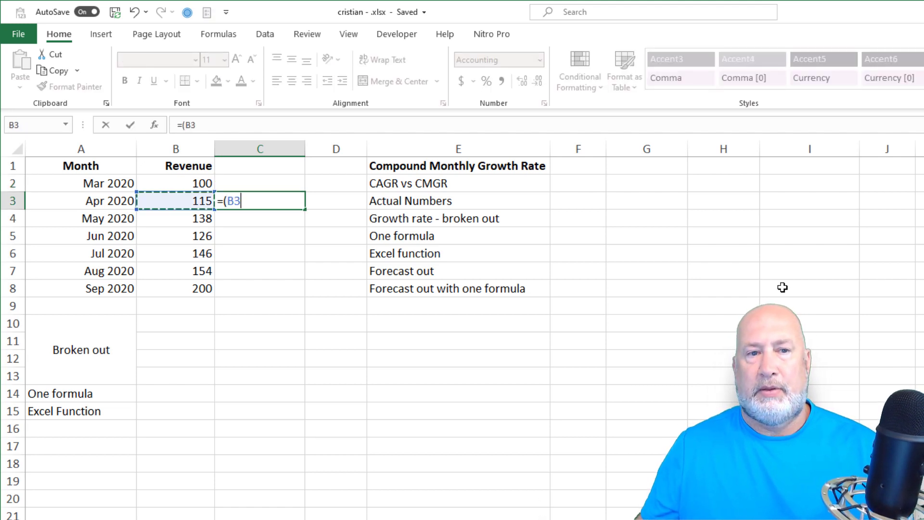
{"action": "type", "text": "-"}
{"action": "key", "text": "Up"}
{"action": "key", "text": "Up"}
{"action": "key", "text": "Left"}
{"action": "key", "text": "Down"}
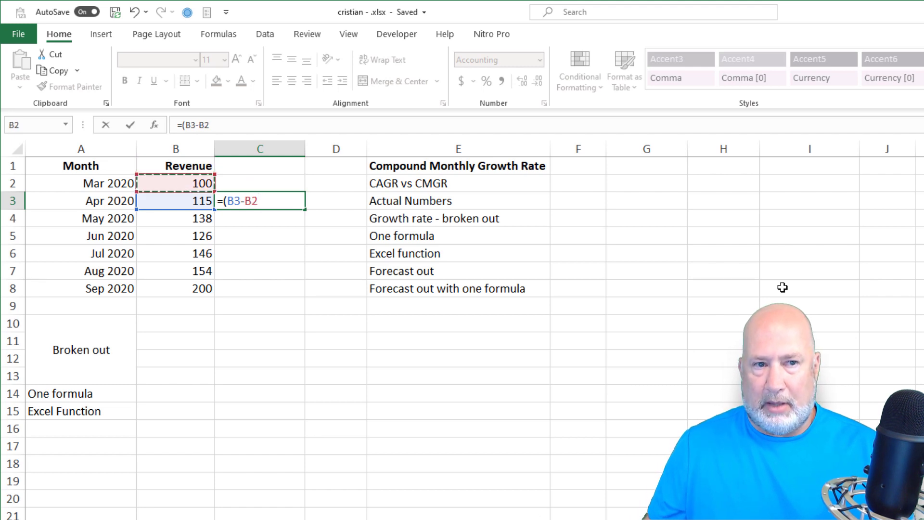
{"action": "type", "text": ")"}
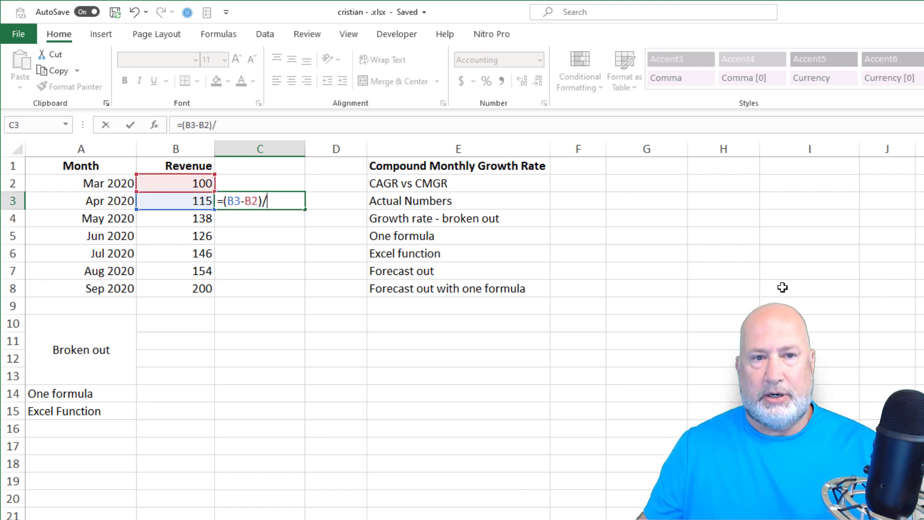
{"action": "type", "text": "/"}
{"action": "key", "text": "Up"}
{"action": "key", "text": "Left"}
{"action": "key", "text": "Return"}
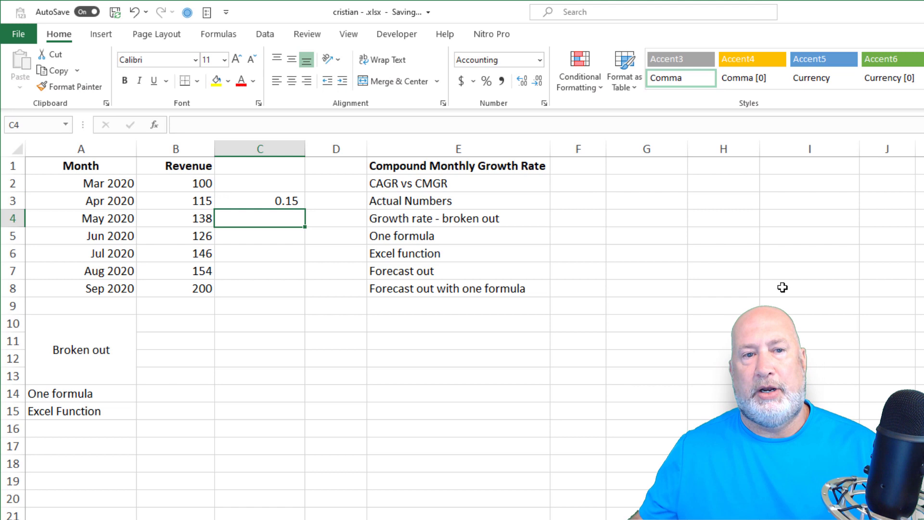
Fill the growth-rate formula down through Sep 2020, then clear those growth rates from column C
{"action": "left_click", "coordinate": [268, 198]}
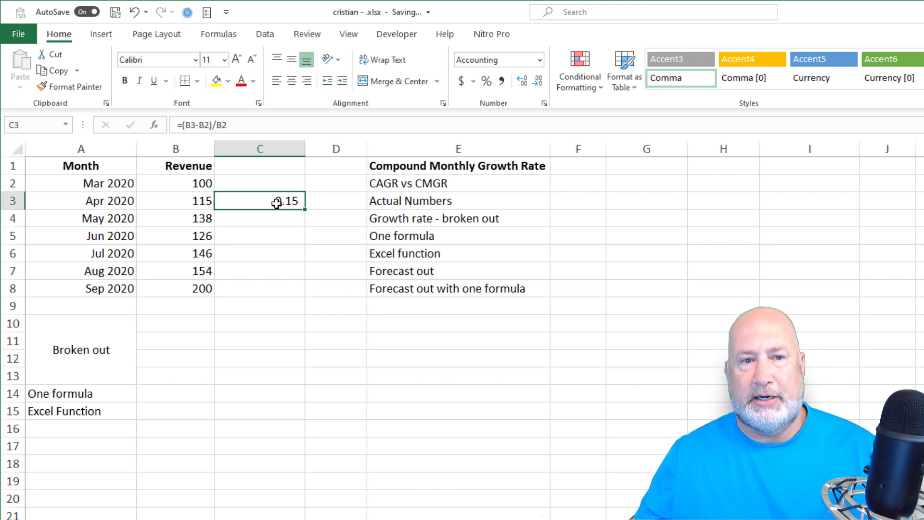
{"action": "left_click_drag", "start_coordinate": [306, 209], "coordinate": [307, 295]}
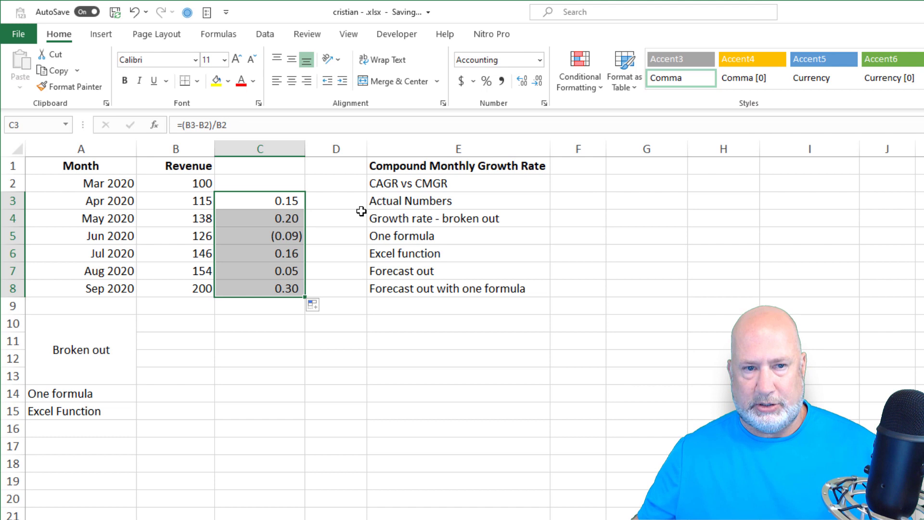
{"action": "key", "text": "Delete"}
{"action": "left_click", "coordinate": [263, 249]}
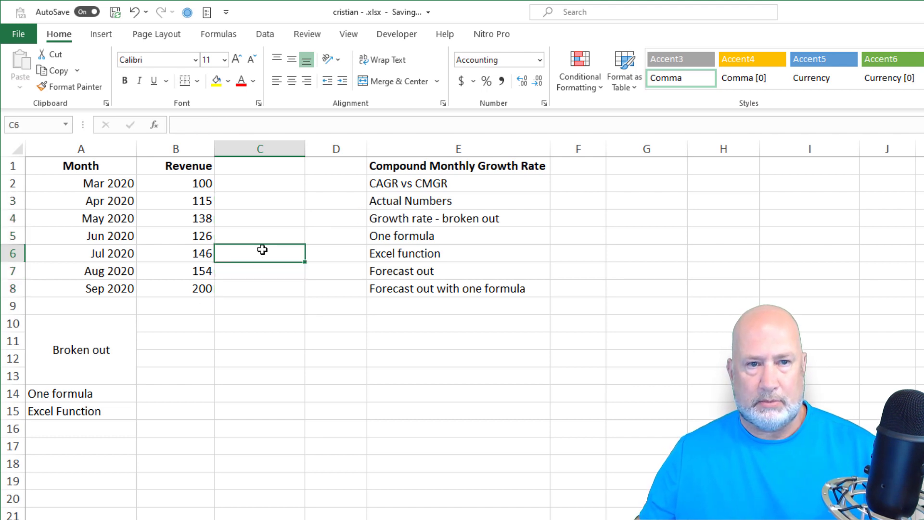
Enter =B8/B2 in B10, giving the ending-over-beginning ratio 2
{"action": "left_click", "coordinate": [188, 321]}
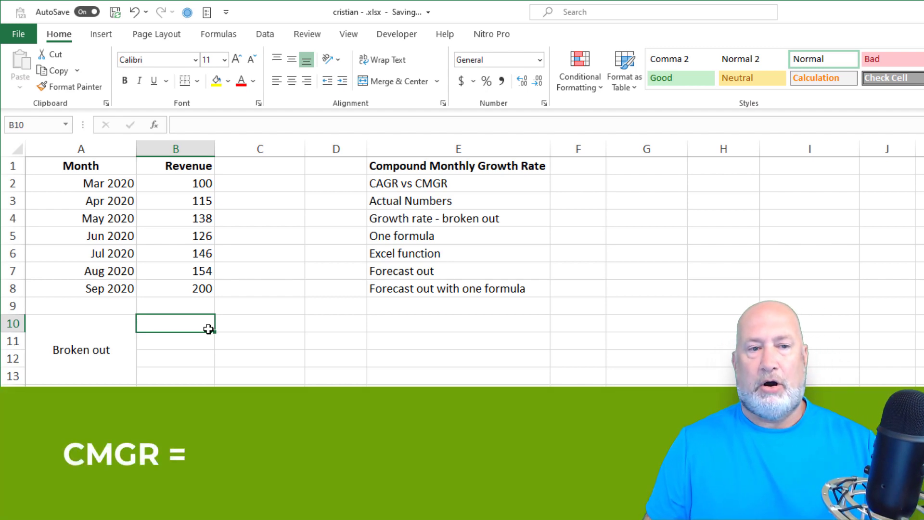
{"action": "type", "text": "="}
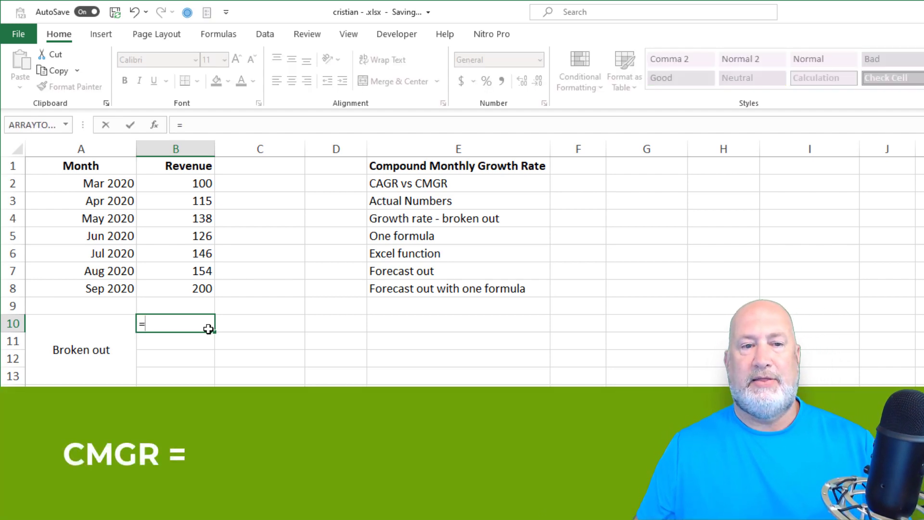
{"action": "left_click", "coordinate": [163, 288]}
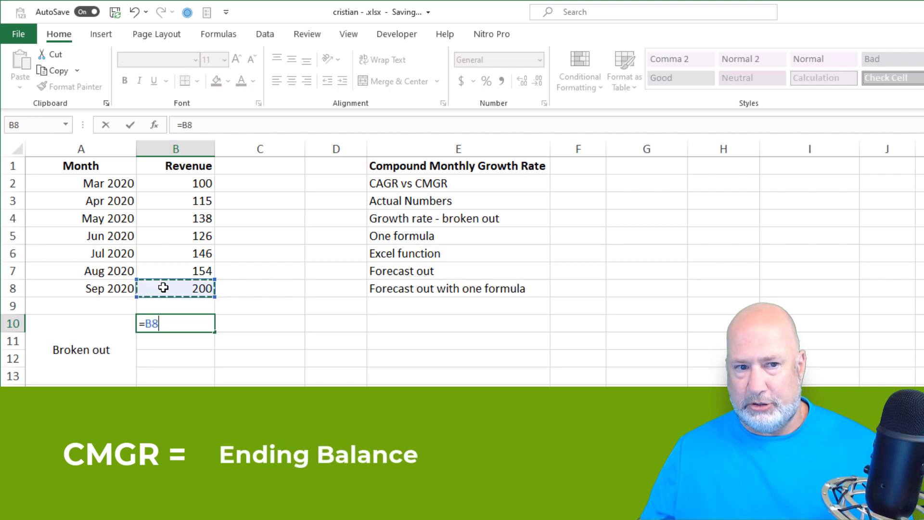
{"action": "type", "text": "/"}
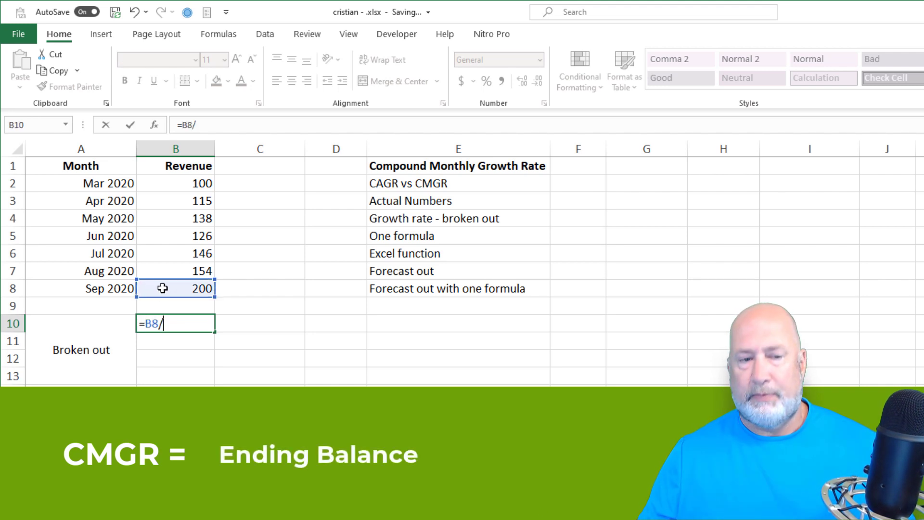
{"action": "left_click", "coordinate": [179, 180]}
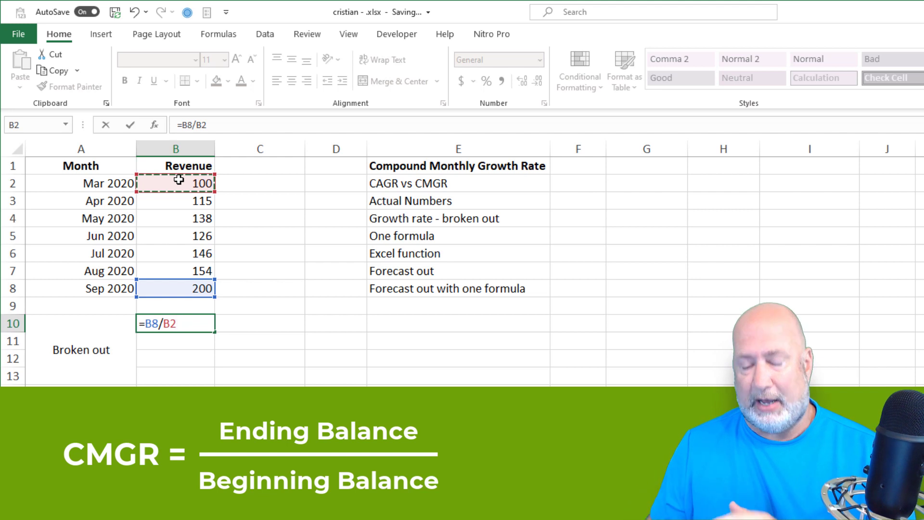
{"action": "key", "text": "Return"}
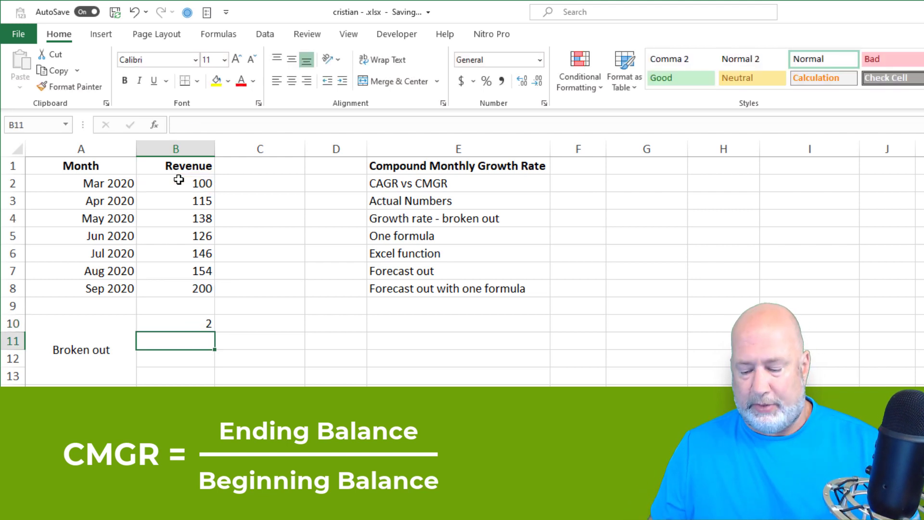
Enter =1/6 in B11 for the 0.16666667 exponent
{"action": "type", "text": "=1/"}
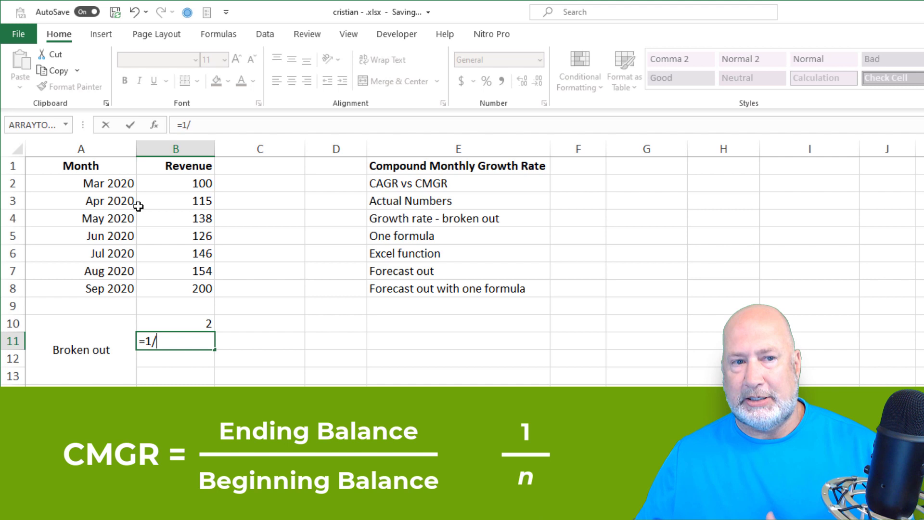
{"action": "type", "text": "6"}
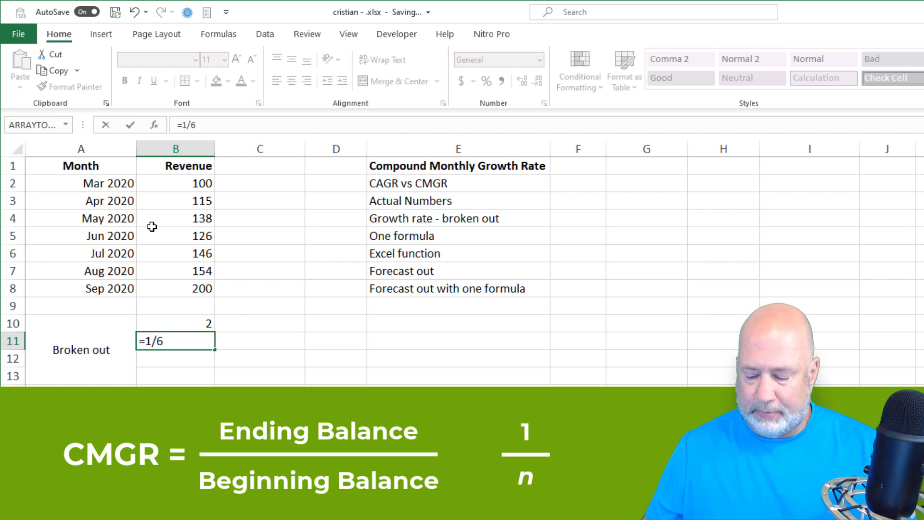
{"action": "key", "text": "Return"}
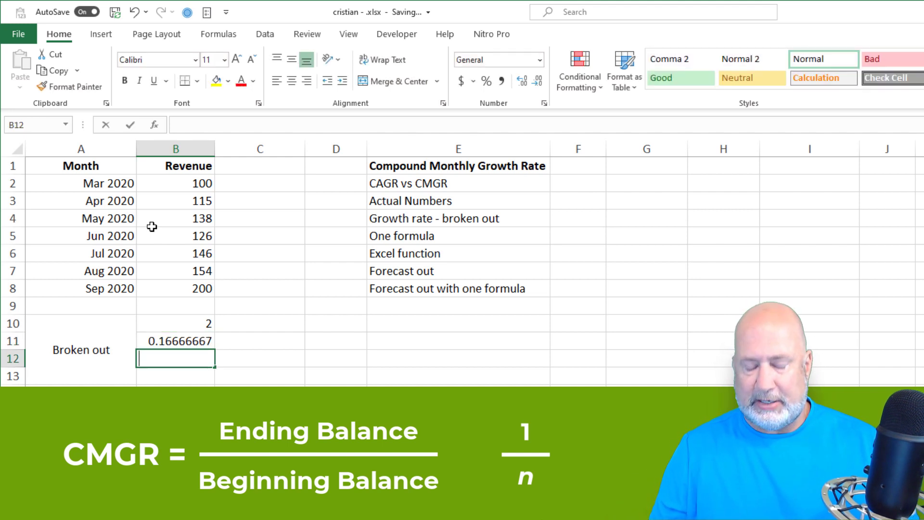
Enter =B10^B11 in B12, giving 1.12246205
{"action": "type", "text": "="}
{"action": "key", "text": "Up"}
{"action": "key", "text": "Up"}
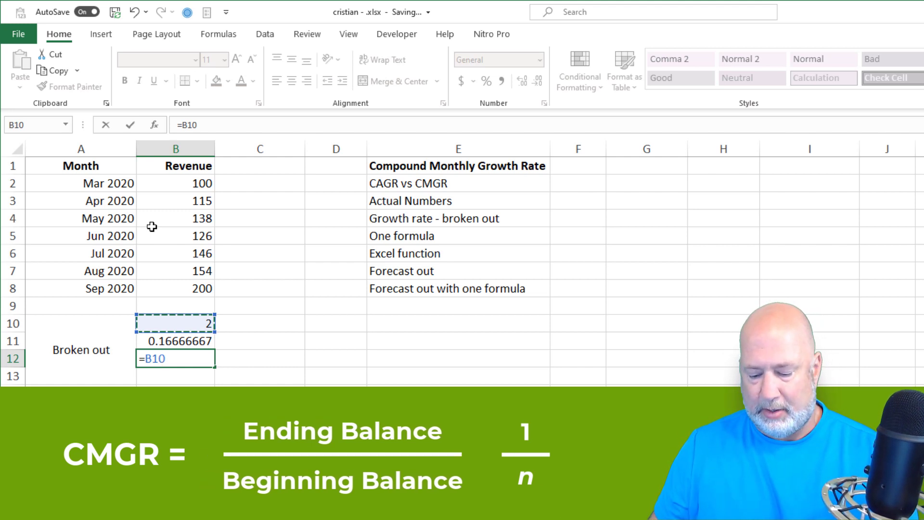
{"action": "type", "text": "^"}
{"action": "key", "text": "Up"}
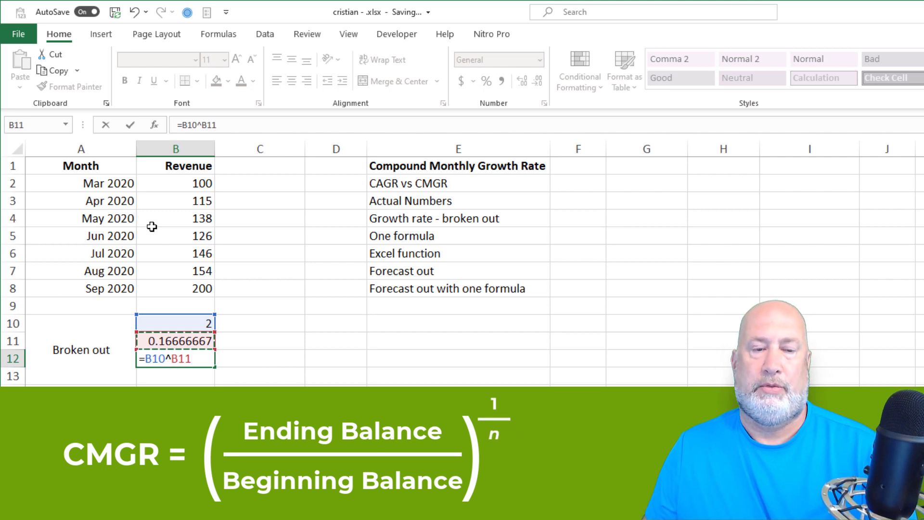
{"action": "key", "text": "Return"}
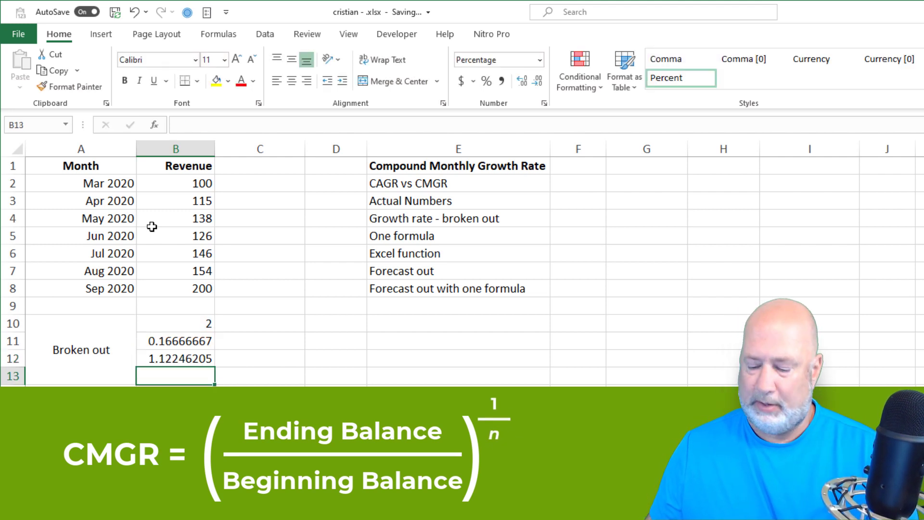
Enter =B12-1 in B13 and format it as a two-decimal percentage, 12.25%
{"action": "type", "text": "="}
{"action": "key", "text": "Up"}
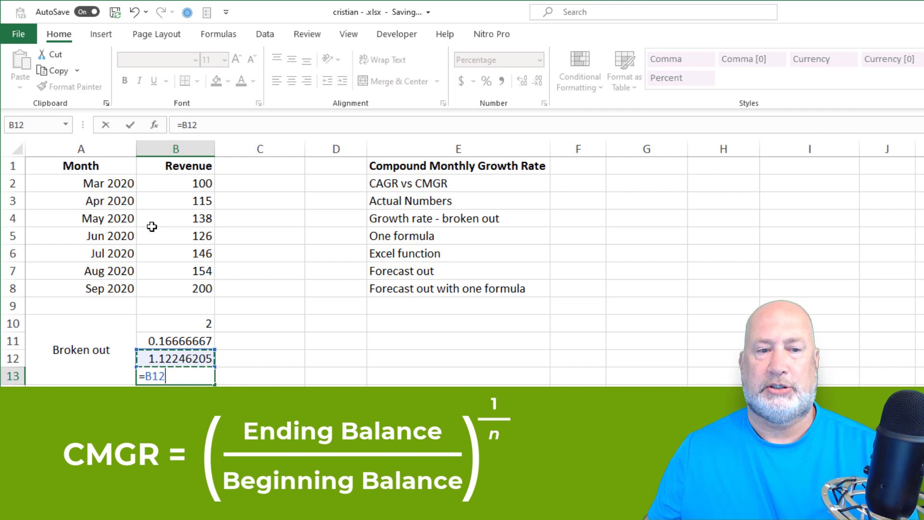
{"action": "type", "text": "-1"}
{"action": "key", "text": "Return"}
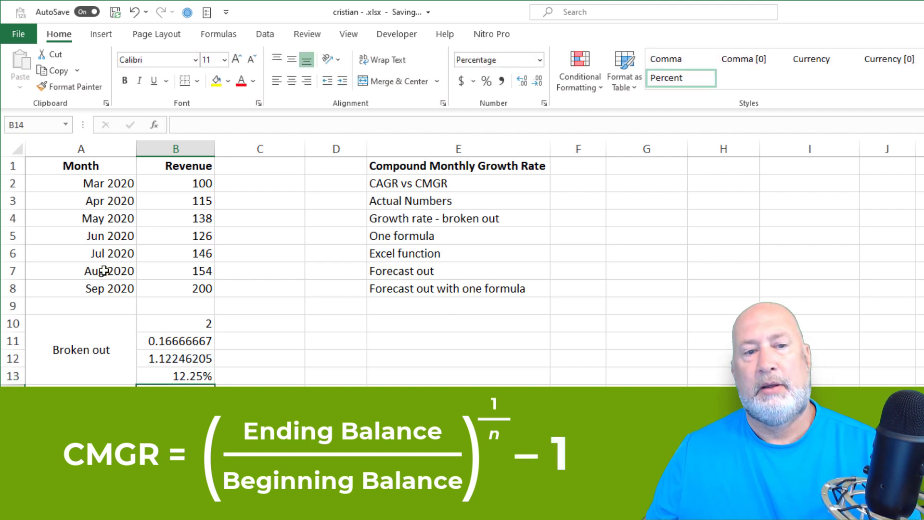
{"action": "left_click", "coordinate": [173, 381]}
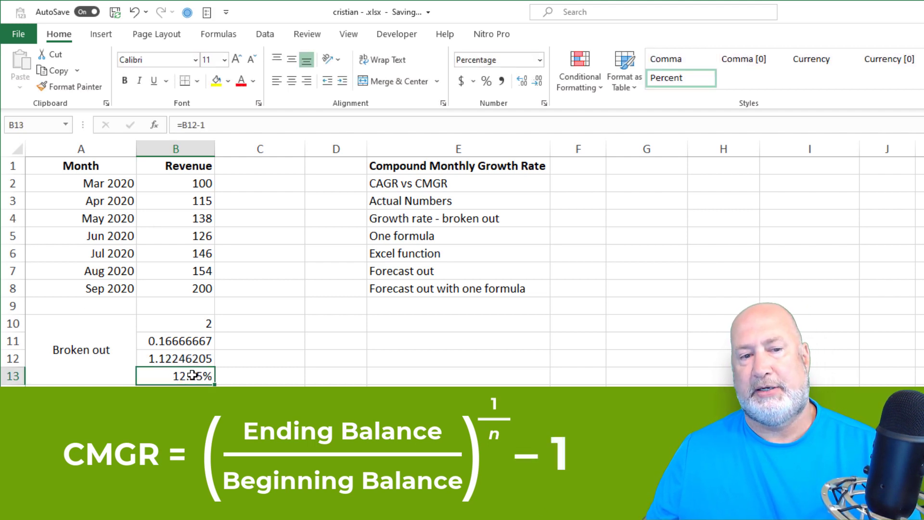
{"action": "left_click", "coordinate": [487, 81]}
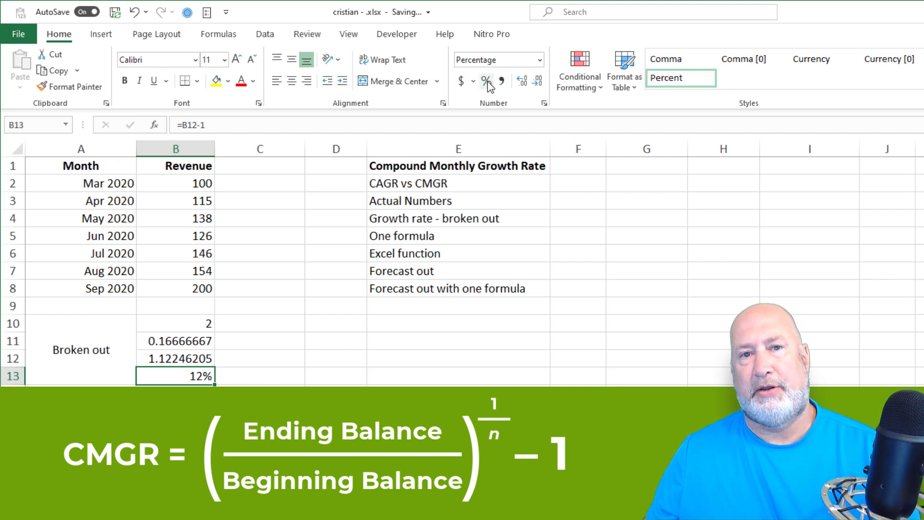
{"action": "double_click", "coordinate": [521, 82]}
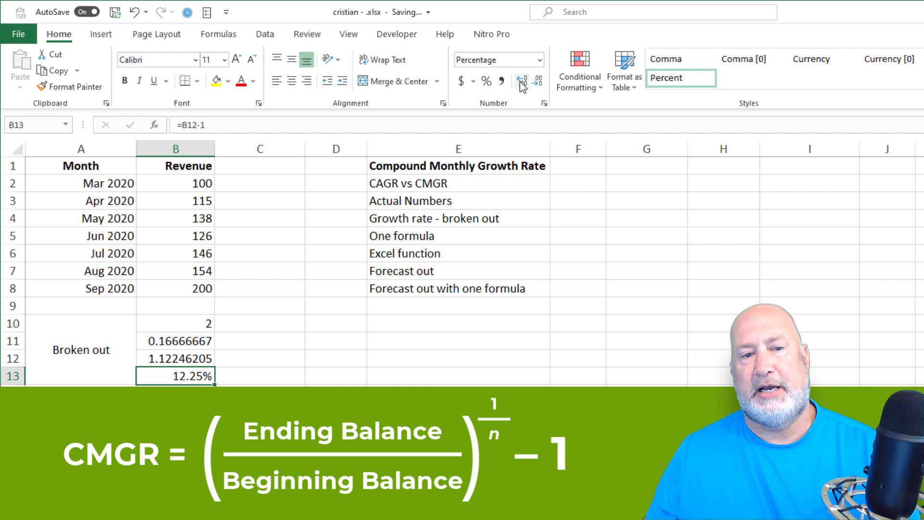
{"action": "left_click", "coordinate": [109, 349]}
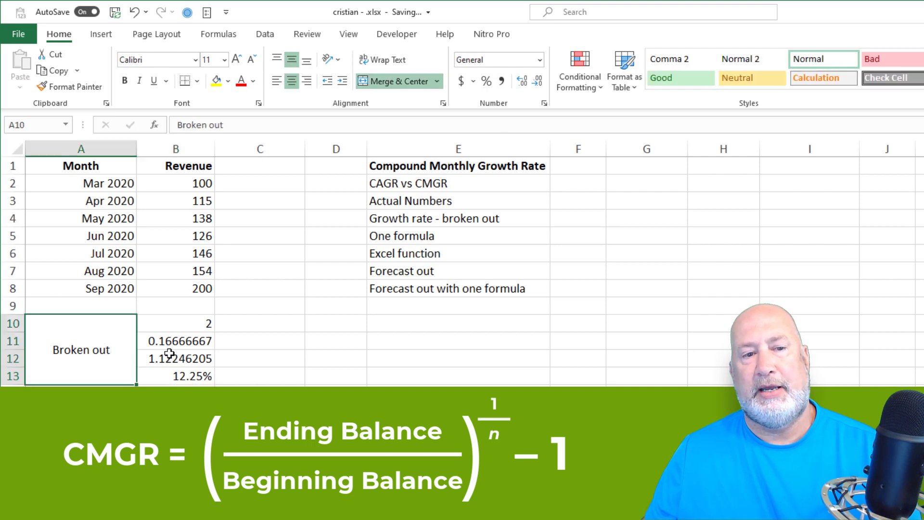
Enter =FORMULATEXT(B10) in C10 and fill it down to C13
{"action": "left_click", "coordinate": [253, 321]}
{"action": "type", "text": "="}
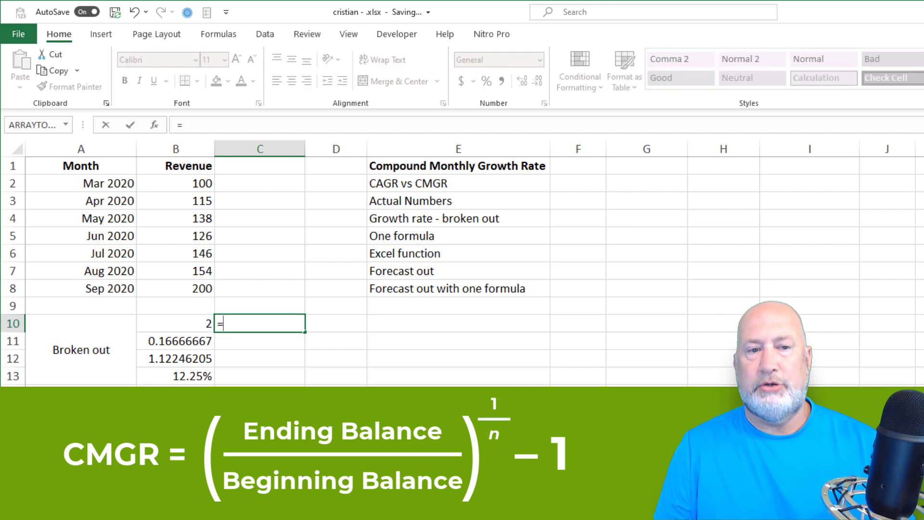
{"action": "type", "text": "form"}
{"action": "key", "text": "Tab"}
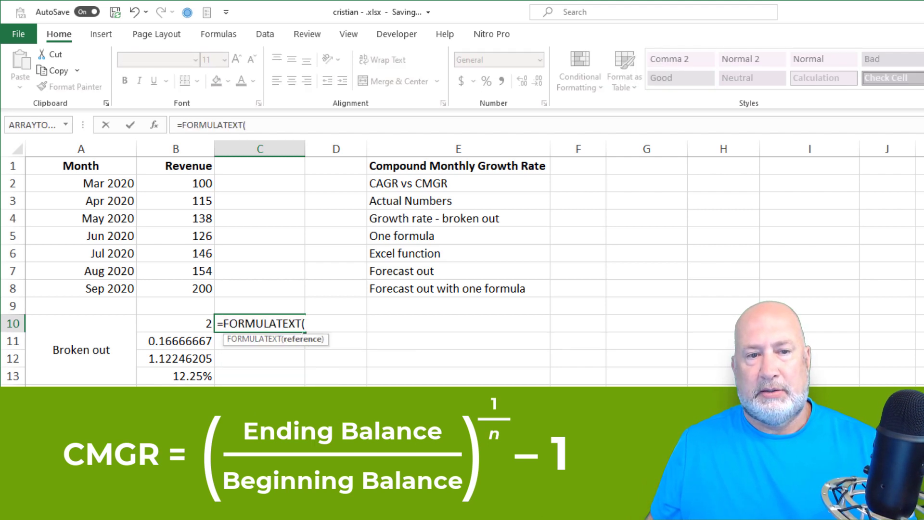
{"action": "key", "text": "Left"}
{"action": "key", "text": "Return"}
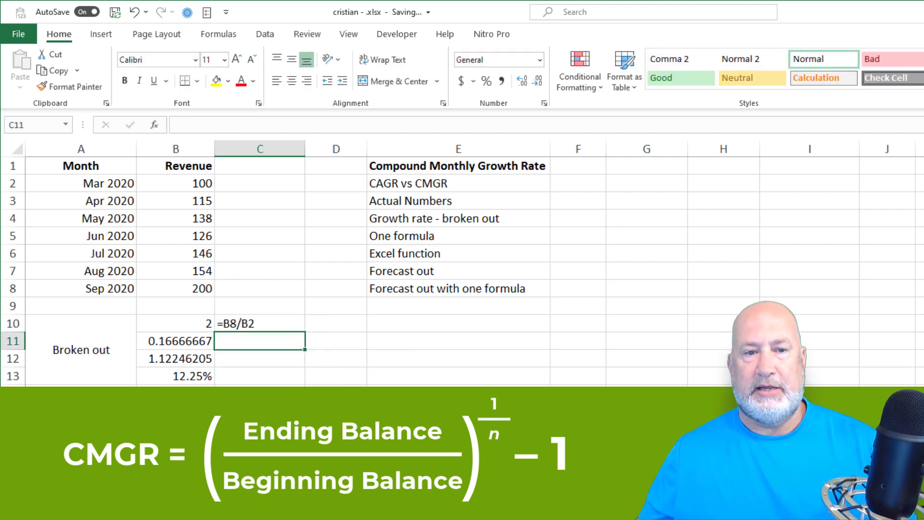
{"action": "left_click", "coordinate": [284, 323]}
{"action": "left_click_drag", "start_coordinate": [304, 334], "coordinate": [305, 384]}
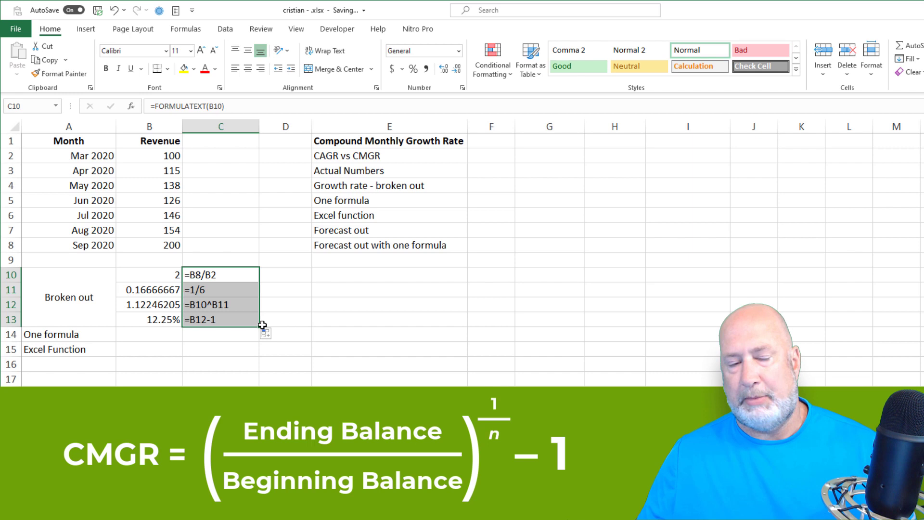
Enter =(B8/B2)^(1/6)-1 in B14, returning a 12.25% CMGR
{"action": "left_click", "coordinate": [166, 335]}
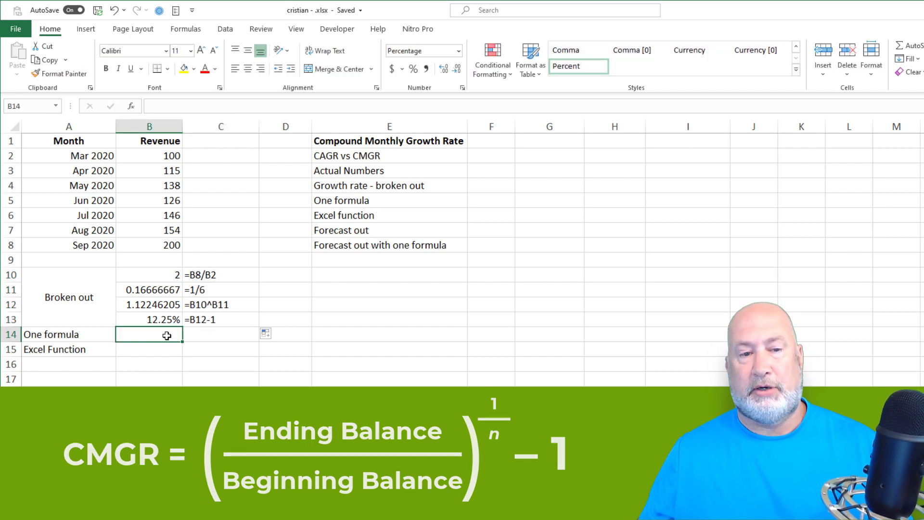
{"action": "type", "text": "=("}
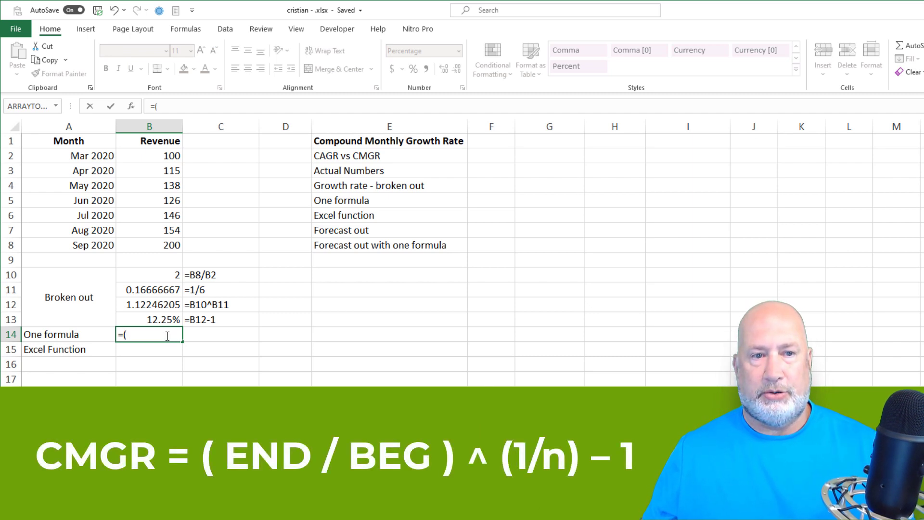
{"action": "left_click", "coordinate": [163, 245]}
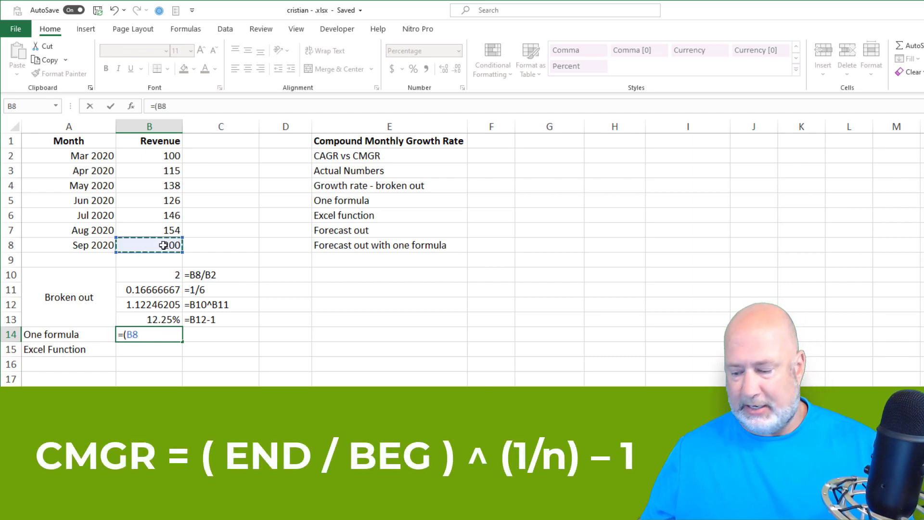
{"action": "type", "text": "/"}
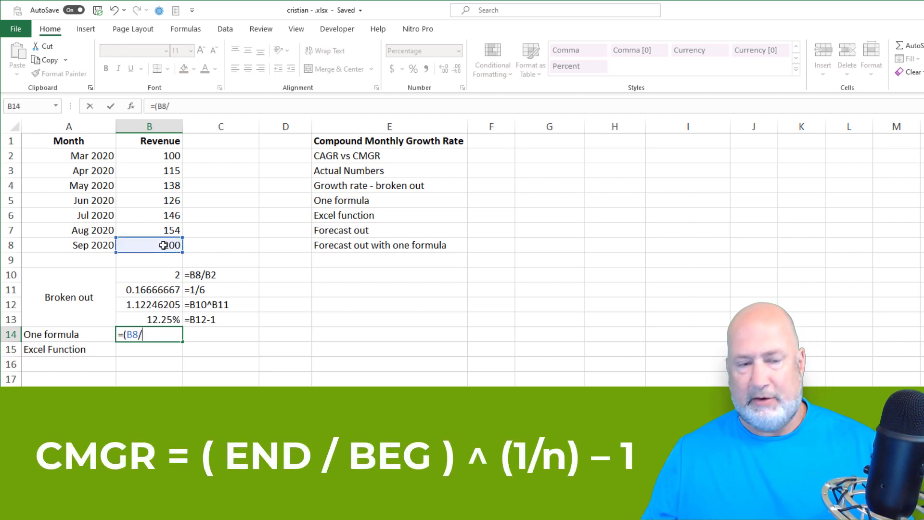
{"action": "left_click", "coordinate": [155, 153]}
{"action": "type", "text": ")^"}
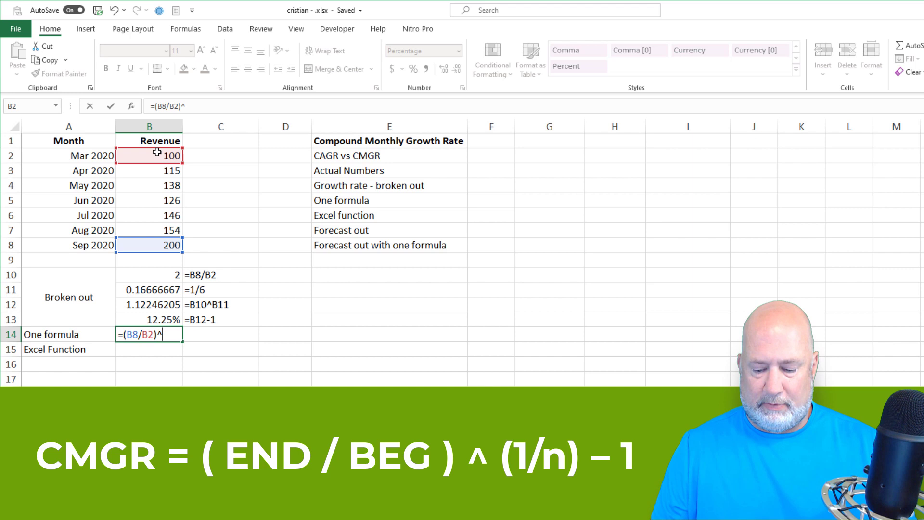
{"action": "type", "text": "(1/"}
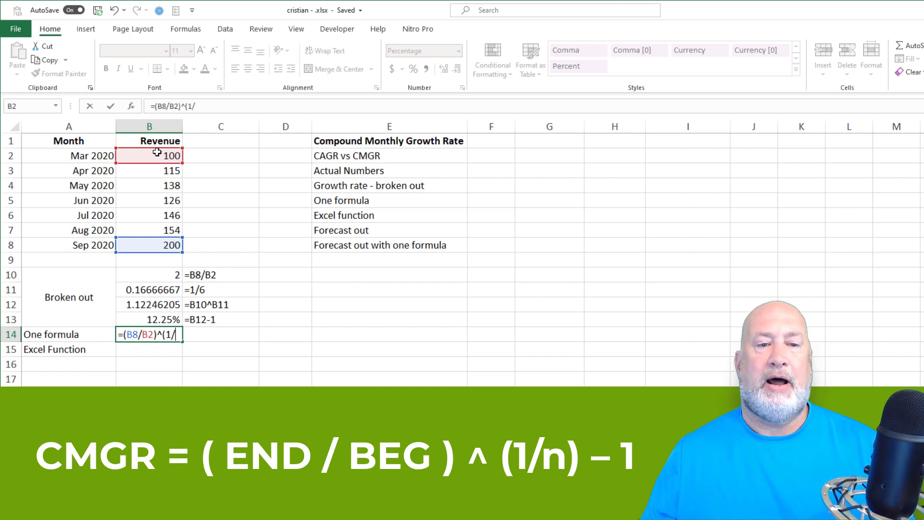
{"action": "type", "text": "6)-1"}
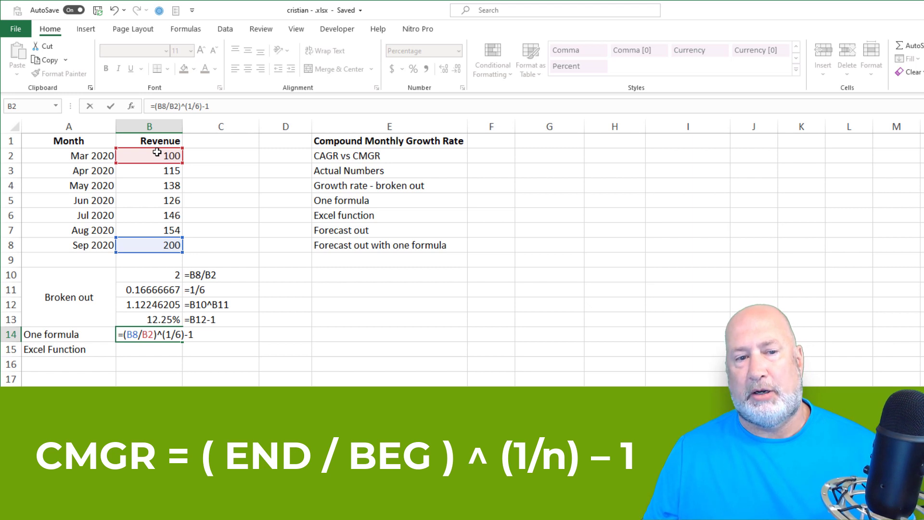
{"action": "key", "text": "Return"}
{"action": "key", "text": "Up"}
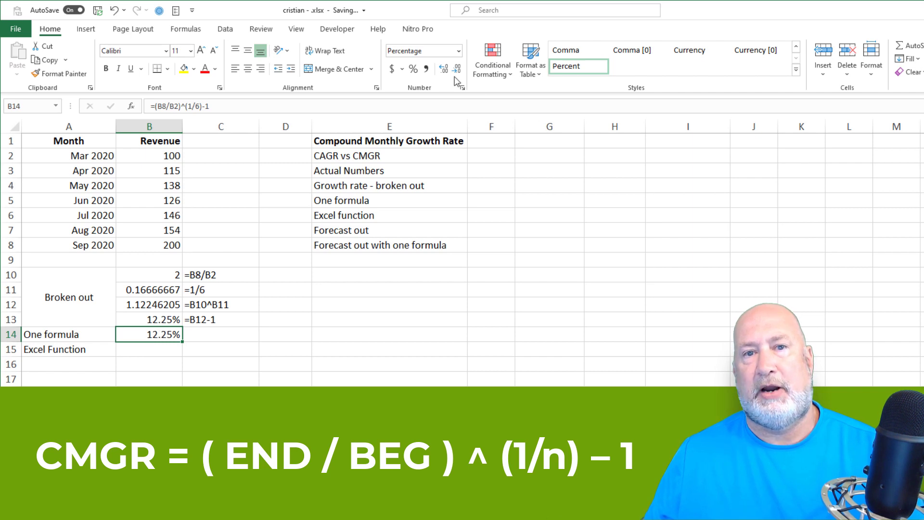
Select B15 and start typing an =RRI formula
{"action": "left_click", "coordinate": [164, 350]}
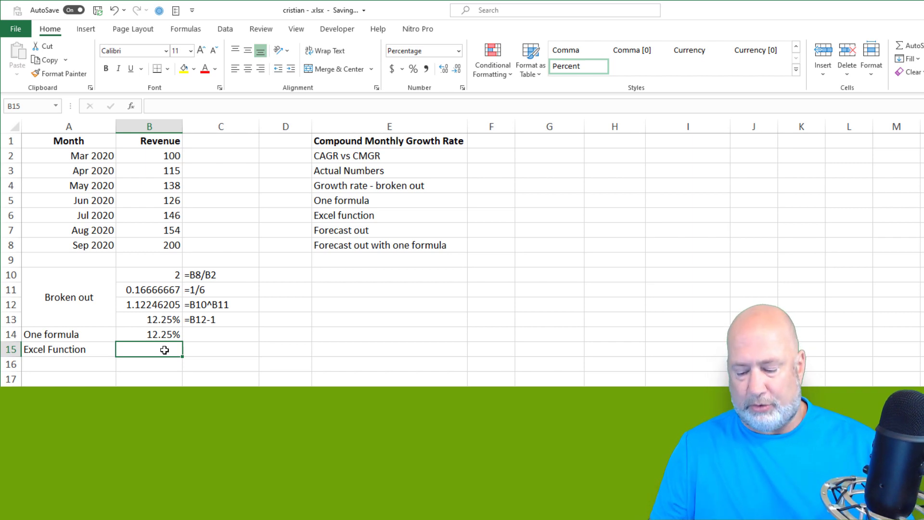
{"action": "type", "text": "=RRI(6"}
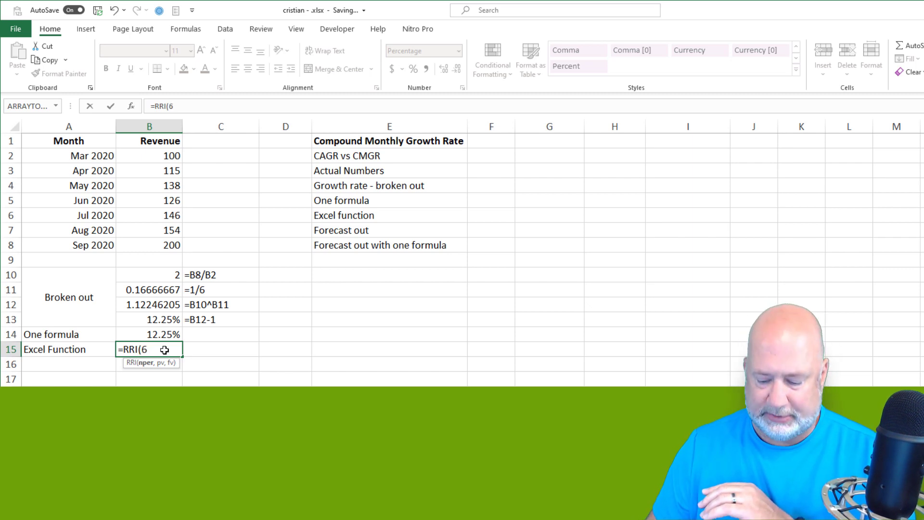
Complete =RRI(6,B2,B8) in B15 and format it as a two-decimal percentage, 12.25%
{"action": "type", "text": ","}
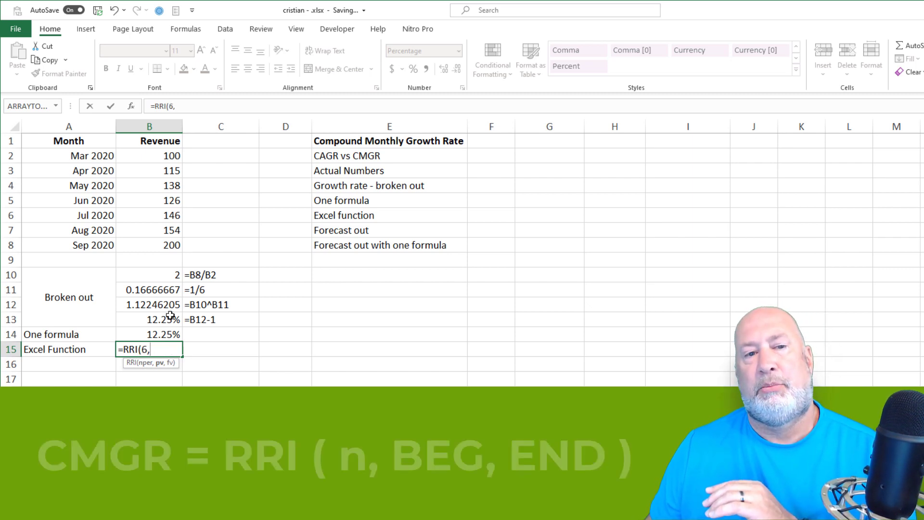
{"action": "left_click", "coordinate": [152, 160]}
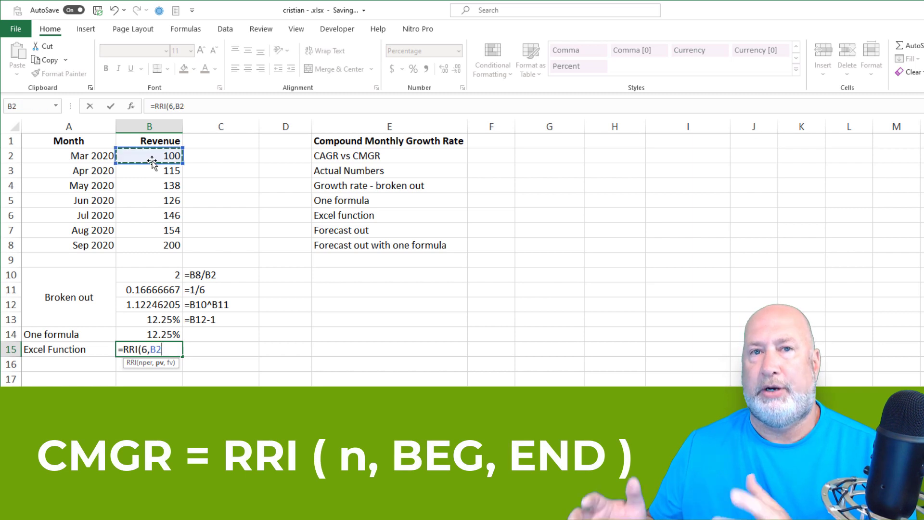
{"action": "type", "text": ","}
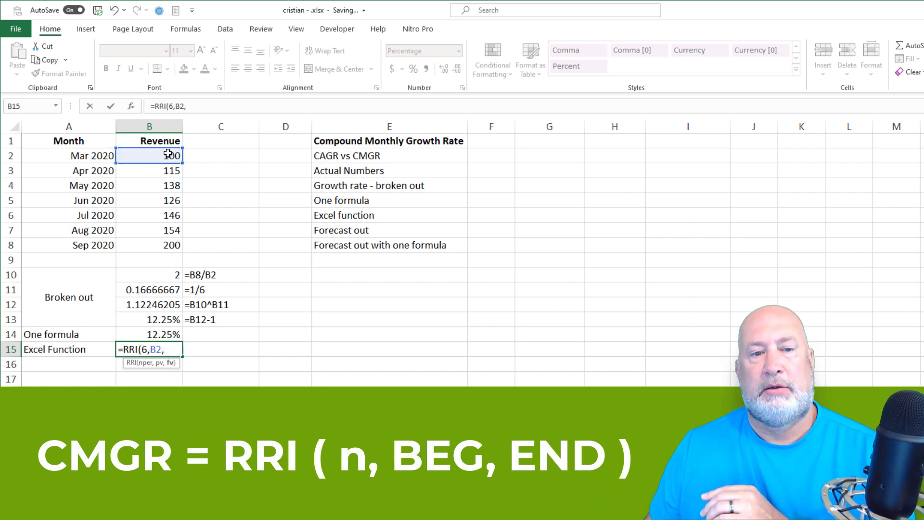
{"action": "left_click", "coordinate": [144, 245]}
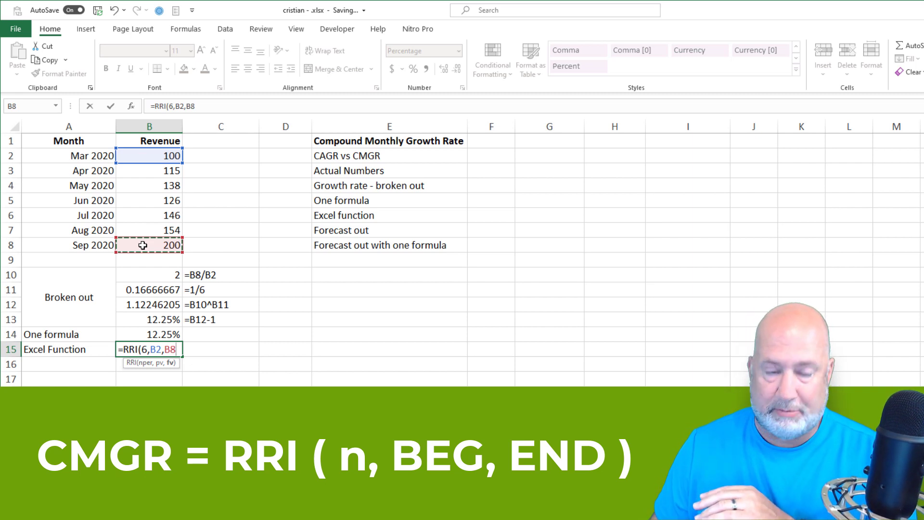
{"action": "key", "text": "Return"}
{"action": "key", "text": "Up"}
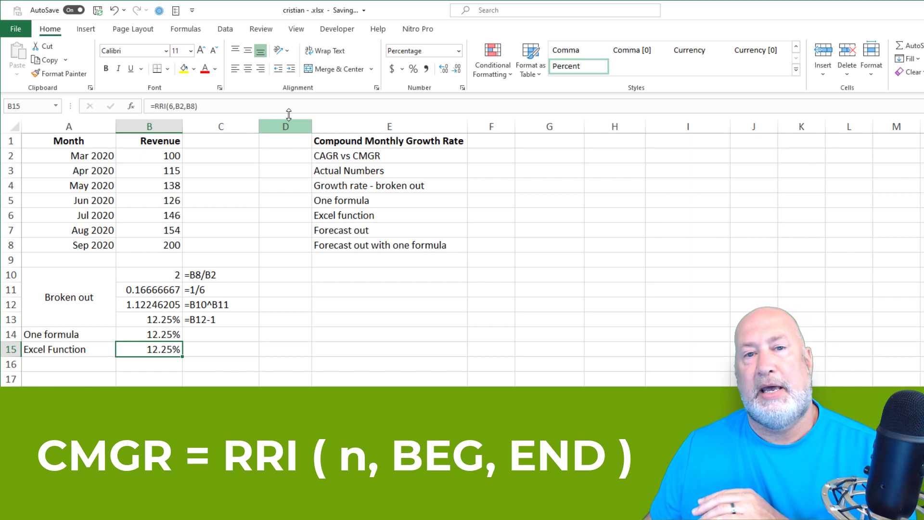
{"action": "left_click", "coordinate": [413, 69]}
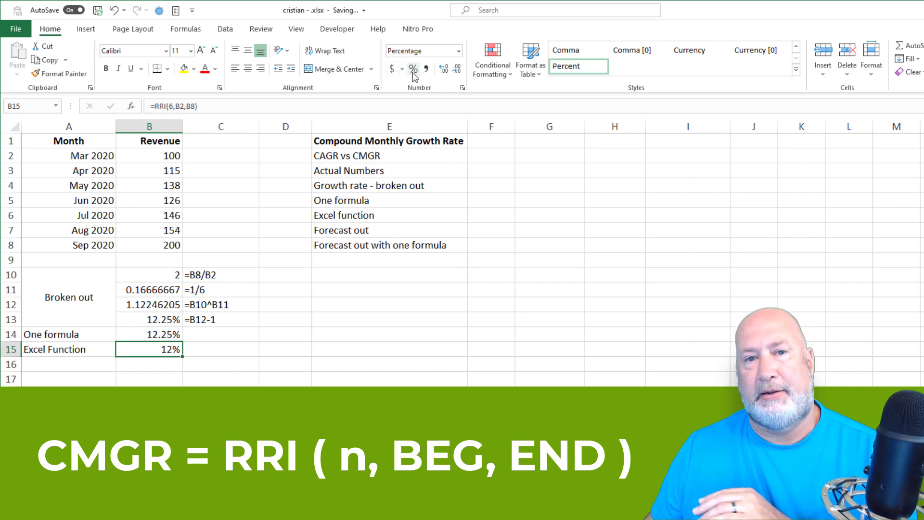
{"action": "left_click", "coordinate": [443, 69]}
{"action": "left_click", "coordinate": [443, 69]}
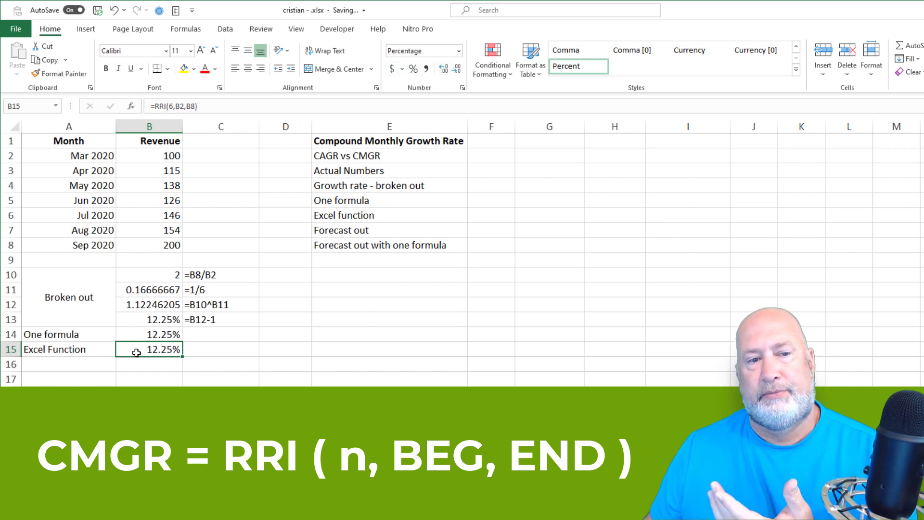
Fill the FORMULATEXT formula from C13 down to C15 and widen column C to fit
{"action": "left_click", "coordinate": [244, 321]}
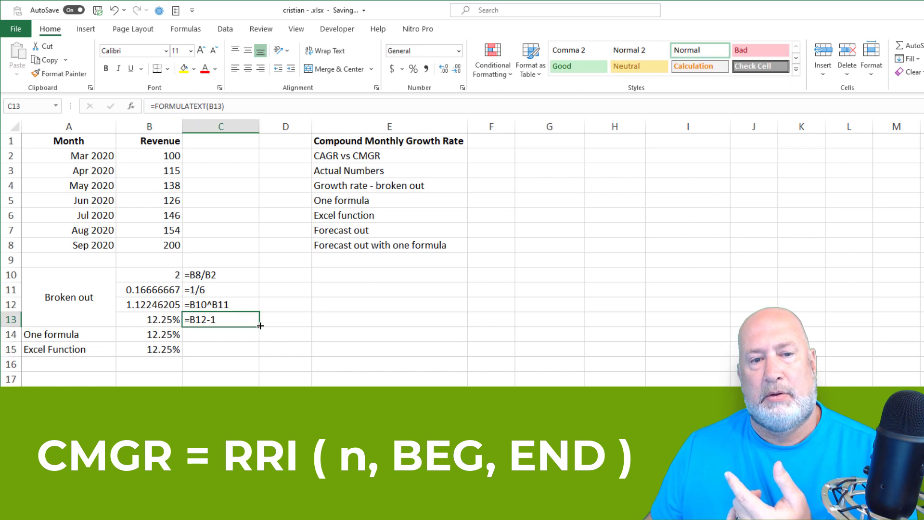
{"action": "left_click_drag", "start_coordinate": [260, 326], "coordinate": [260, 356]}
{"action": "left_click", "coordinate": [249, 350]}
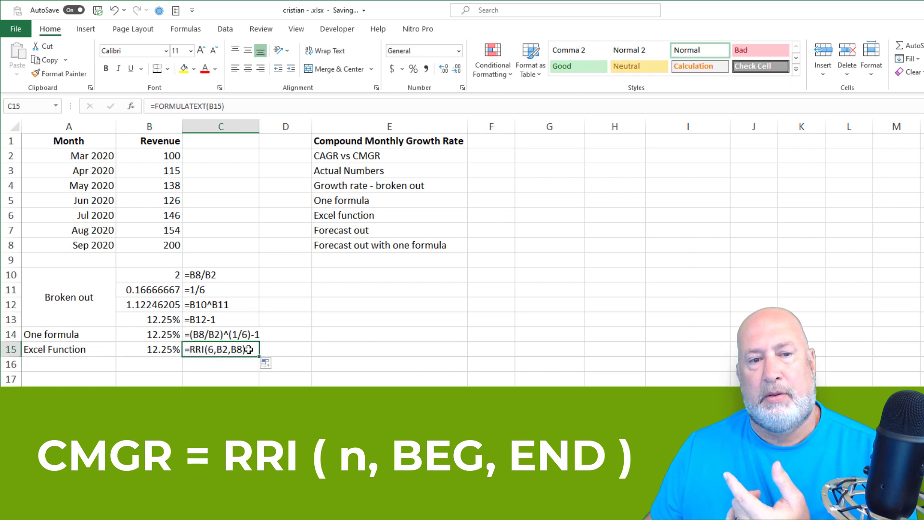
{"action": "left_click_drag", "start_coordinate": [257, 130], "coordinate": [285, 129]}
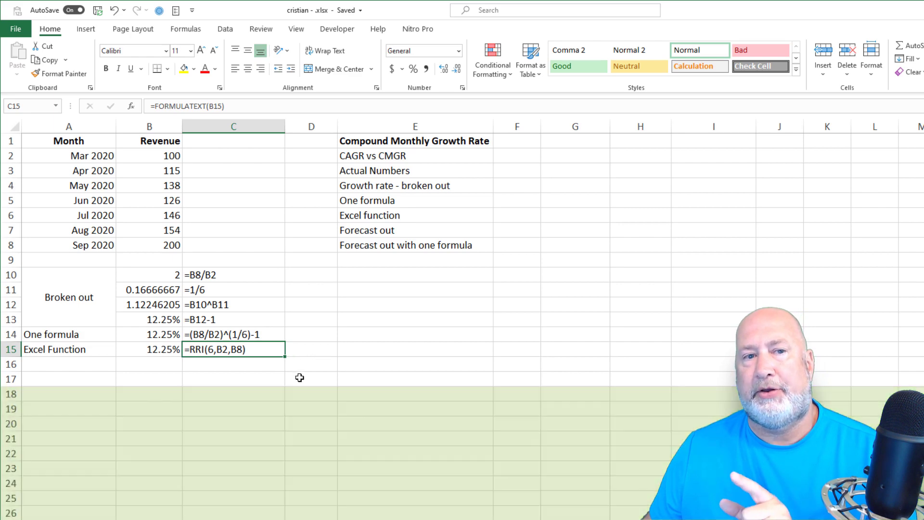
Enter 100 as the starting value in C2
{"action": "left_click", "coordinate": [244, 152]}
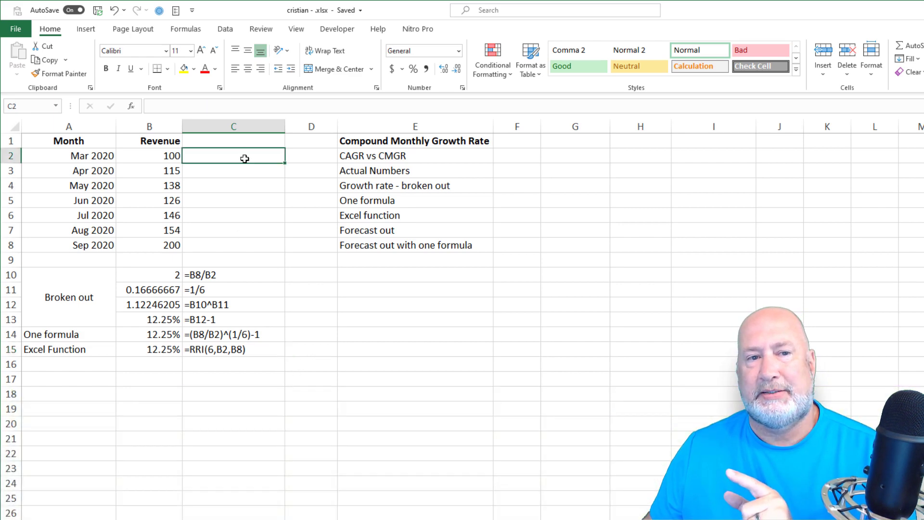
{"action": "type", "text": "100"}
{"action": "key", "text": "Return"}
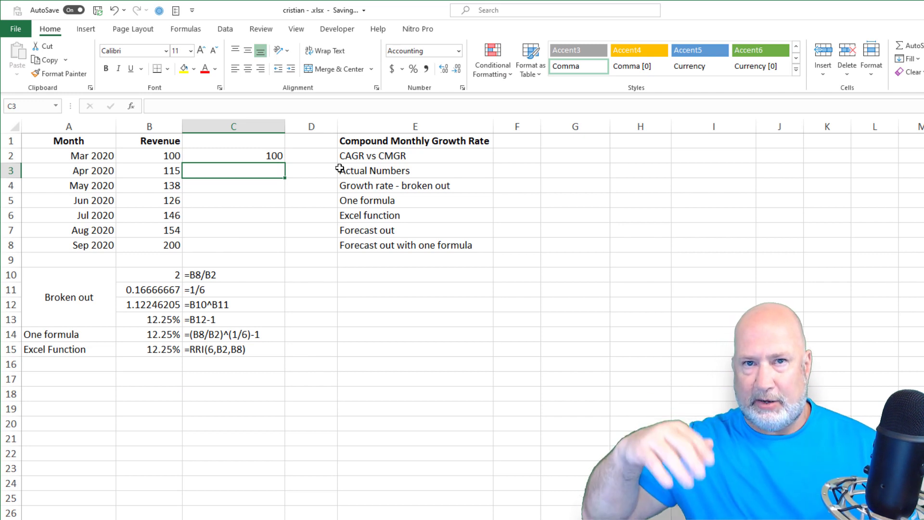
Enter =C2*(1+$B$14) in C3 and fill it down to C8, reaching 200.00
{"action": "type", "text": "="}
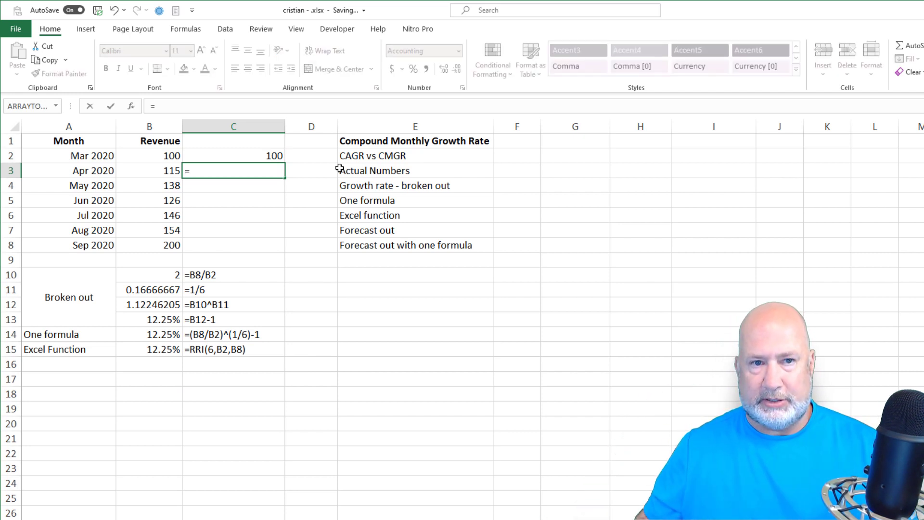
{"action": "key", "text": "Up"}
{"action": "type", "text": "*("}
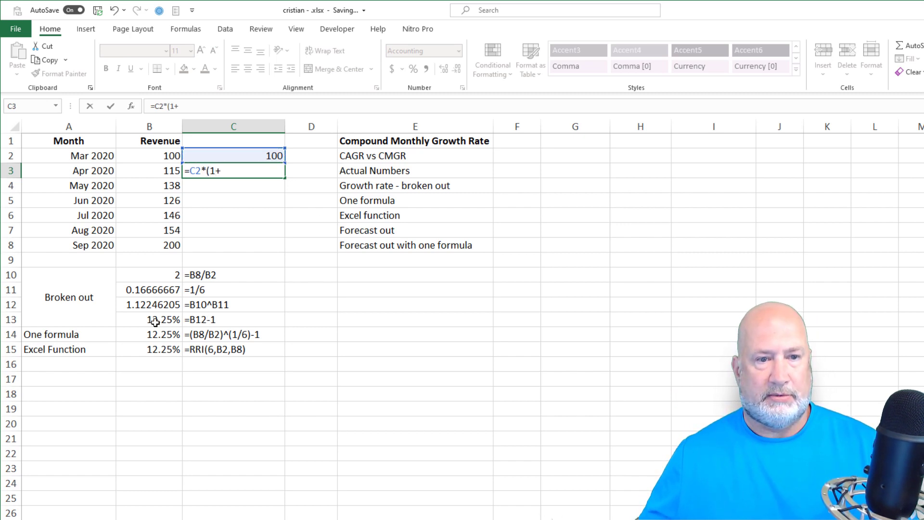
{"action": "left_click", "coordinate": [152, 337]}
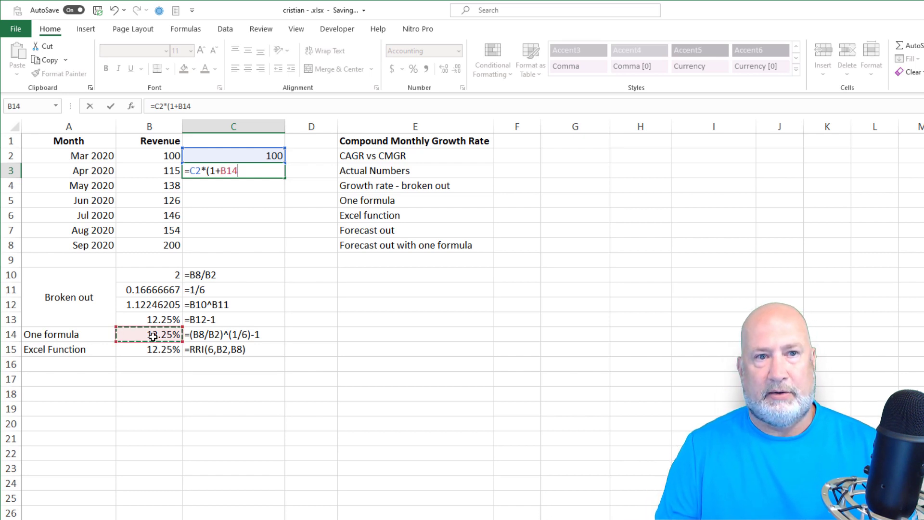
{"action": "key", "text": "F4"}
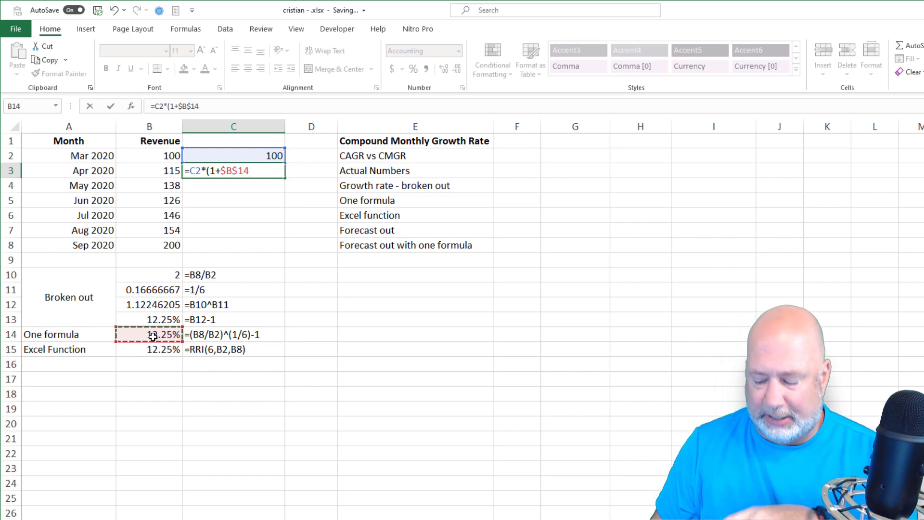
{"action": "key", "text": "Return"}
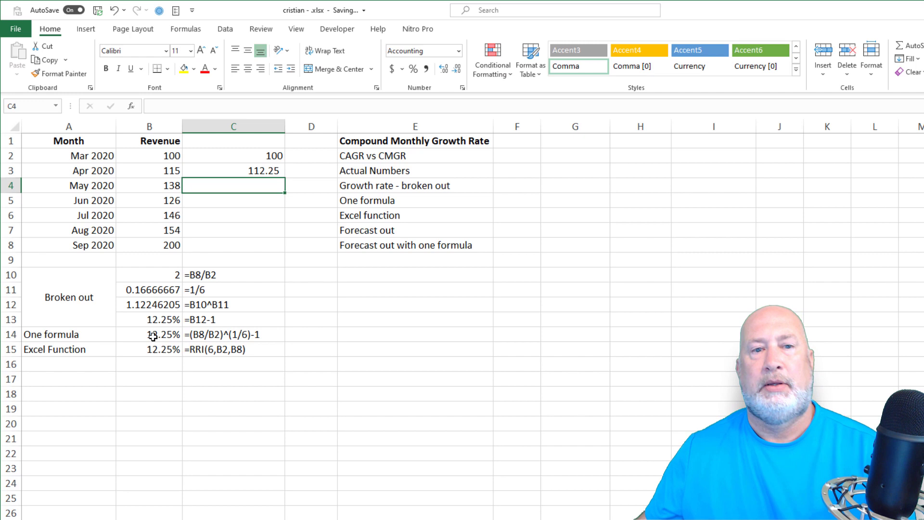
{"action": "left_click", "coordinate": [279, 173]}
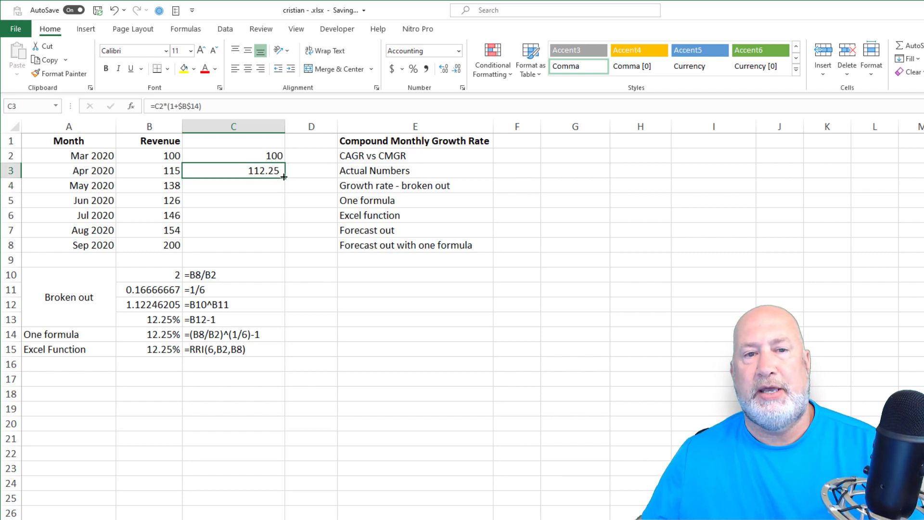
{"action": "left_click_drag", "start_coordinate": [285, 179], "coordinate": [283, 250]}
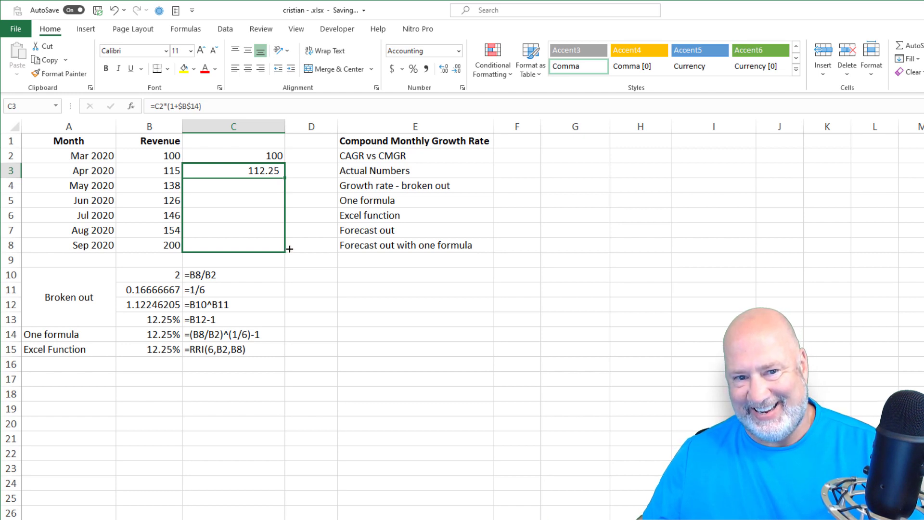
{"action": "left_click_drag", "start_coordinate": [289, 249], "coordinate": [289, 250]}
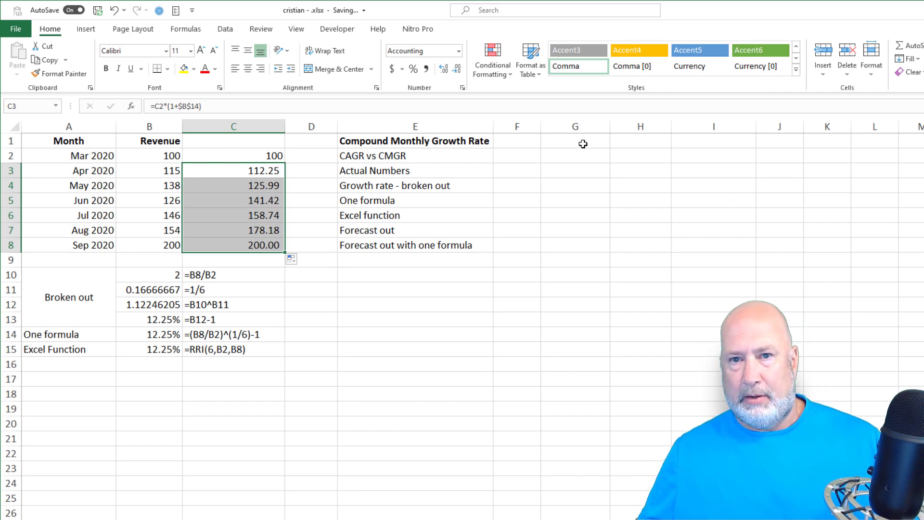
Enter the start date 9/30/2020 in G1 and =B8 (200) in H1
{"action": "left_click", "coordinate": [583, 144]}
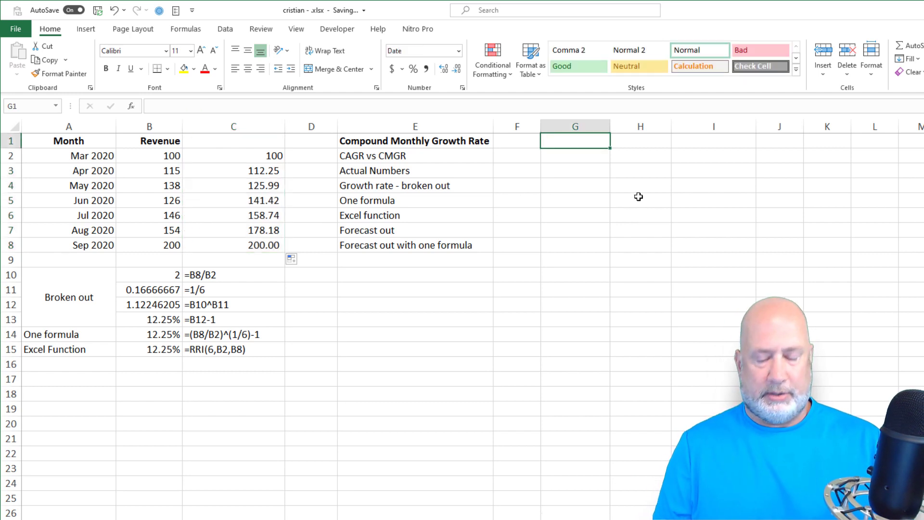
{"action": "type", "text": "Sept"}
{"action": "key", "text": "BackSpace"}
{"action": "key", "text": "BackSpace"}
{"action": "key", "text": "BackSpace"}
{"action": "key", "text": "BackSpace"}
{"action": "key", "text": "BackSpace"}
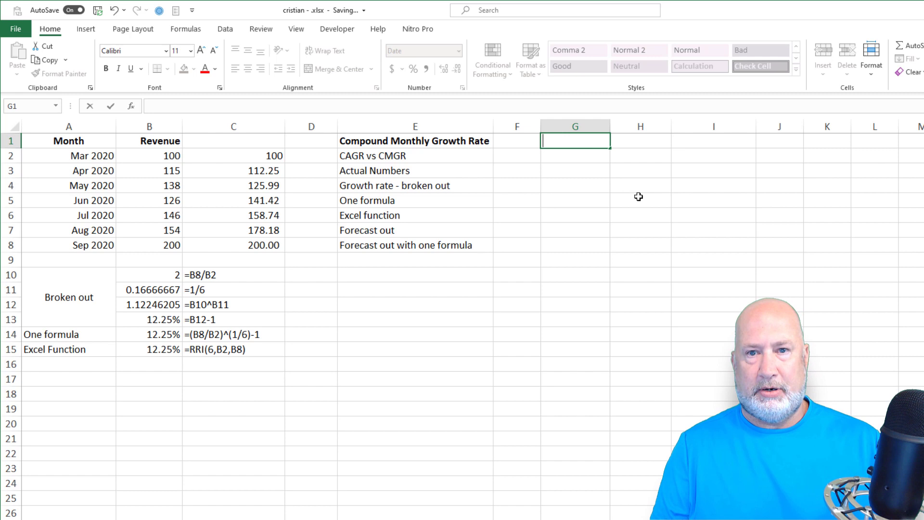
{"action": "type", "text": "9/30/2020"}
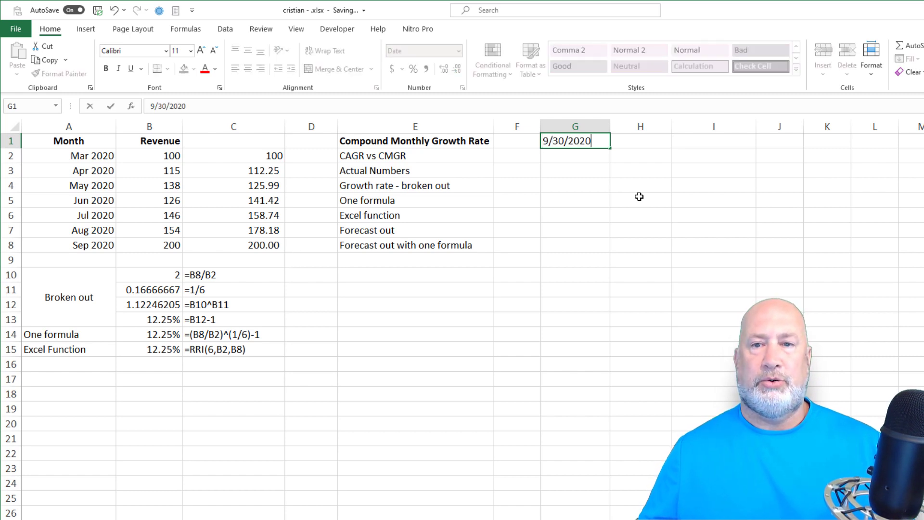
{"action": "key", "text": "Tab"}
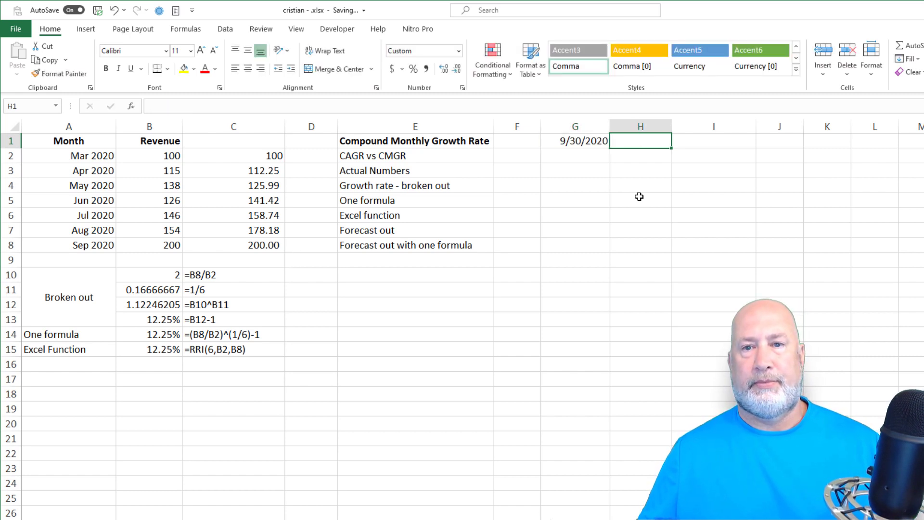
{"action": "type", "text": "="}
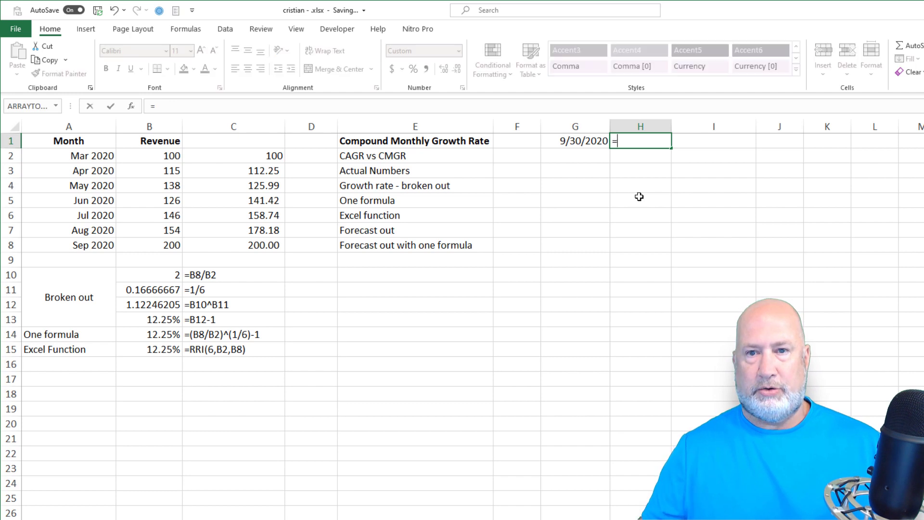
{"action": "left_click", "coordinate": [153, 246]}
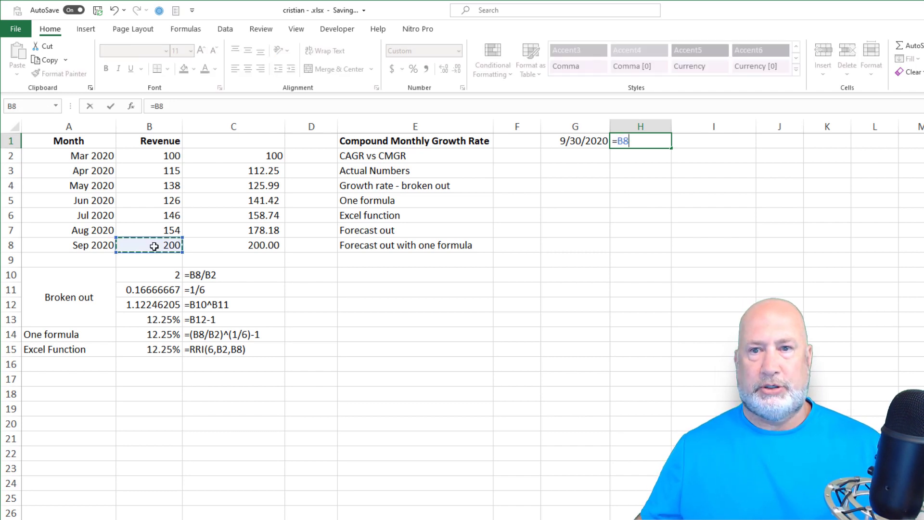
{"action": "key", "text": "ctrl+Return"}
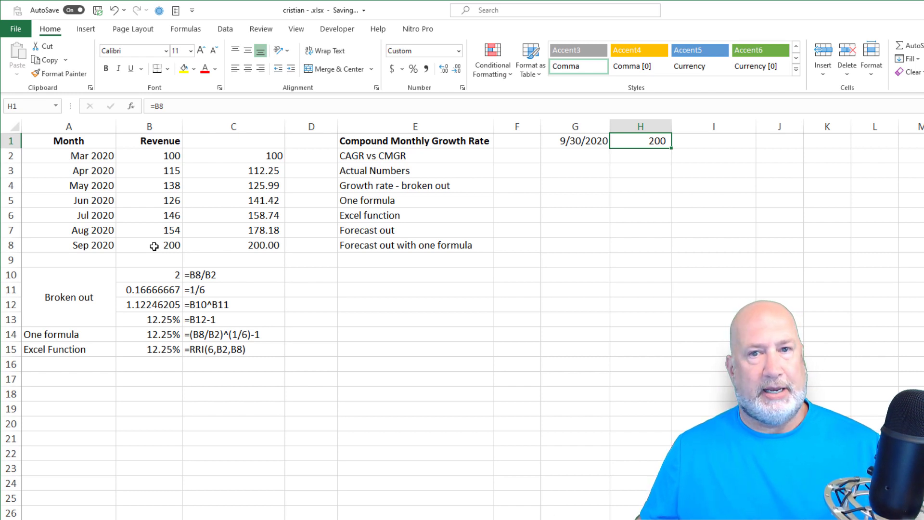
Add month-end dates 10/31/2020 and 11/30/2020 below the start date
{"action": "key", "text": "Left"}
{"action": "key", "text": "Down"}
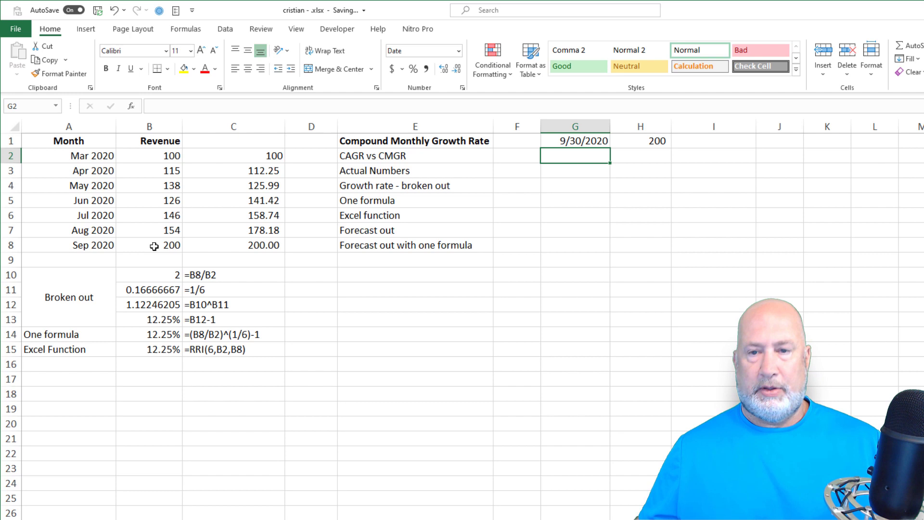
{"action": "type", "text": "10/31/2020"}
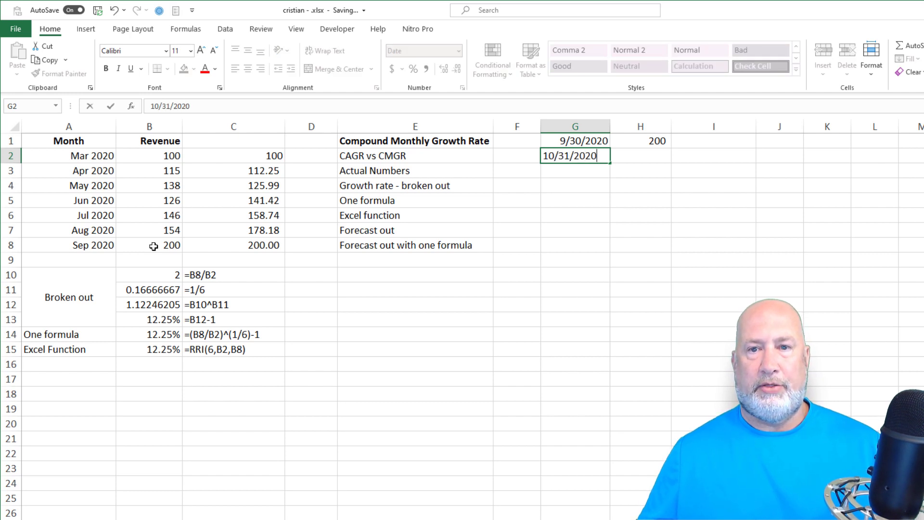
{"action": "key", "text": "Return"}
{"action": "type", "text": "11/"}
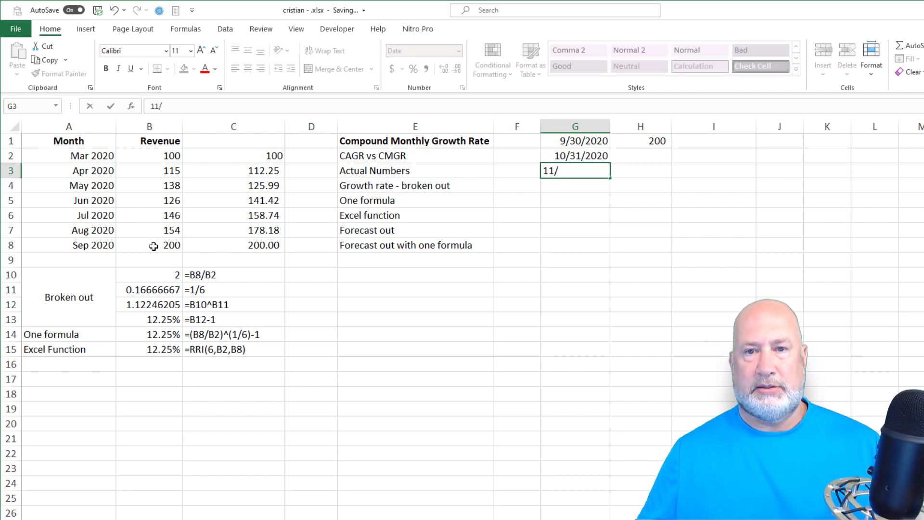
{"action": "type", "text": "30/2020"}
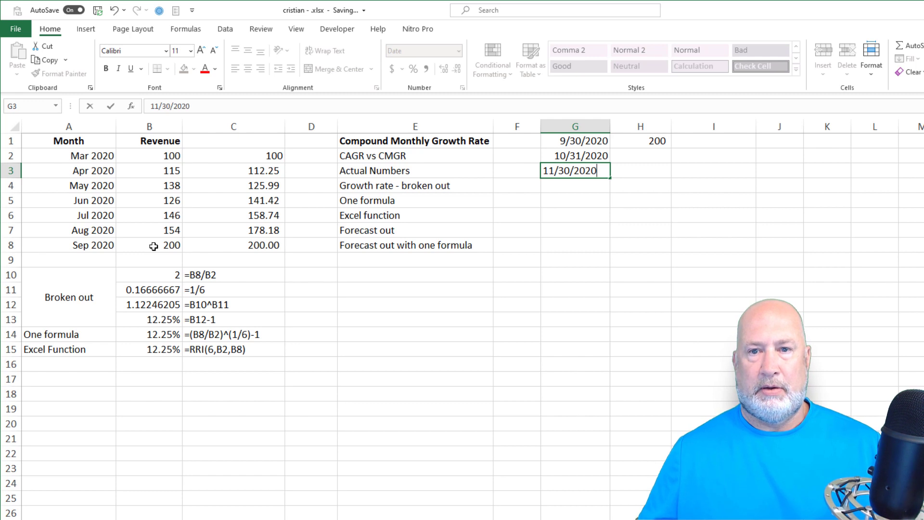
{"action": "key", "text": "Return"}
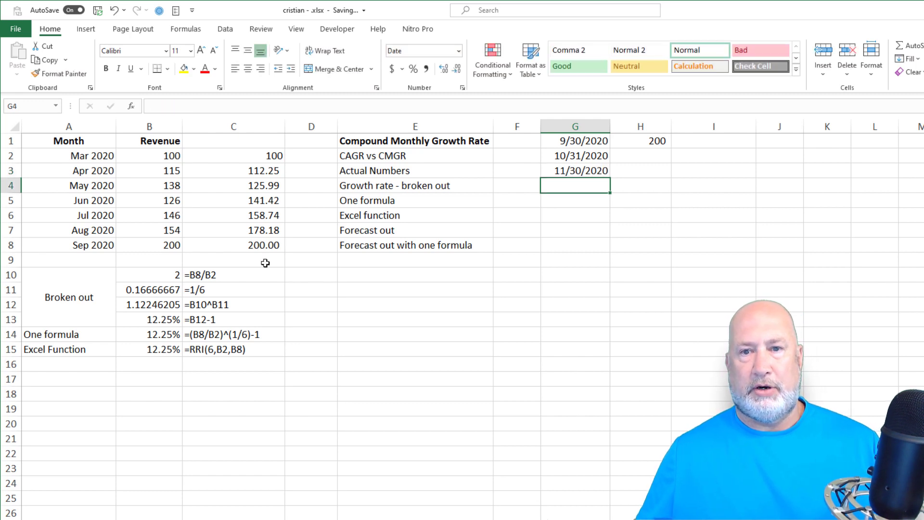
Number months 1 and 2 in F2:F3, then fill periods to 12 and dates through 9/30/2021
{"action": "left_click", "coordinate": [513, 157]}
{"action": "type", "text": "1"}
{"action": "key", "text": "Return"}
{"action": "type", "text": "2"}
{"action": "key", "text": "Return"}
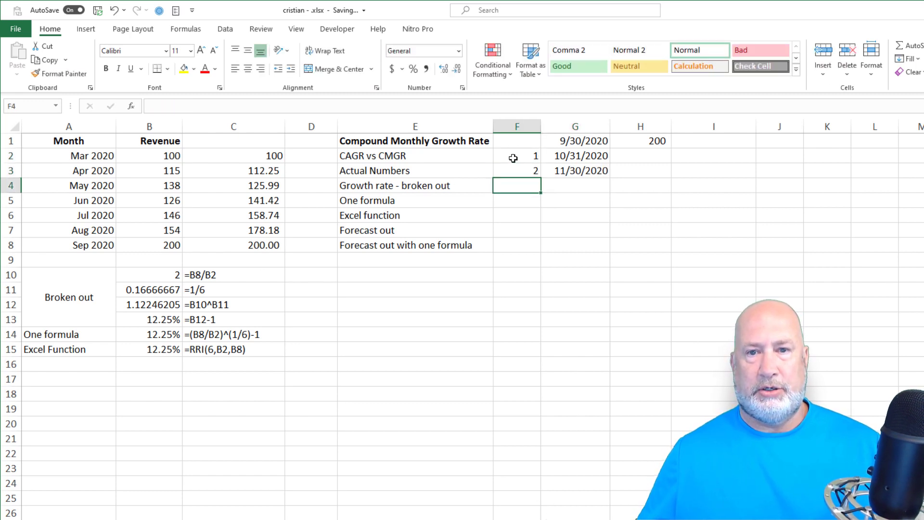
{"action": "left_click_drag", "start_coordinate": [525, 155], "coordinate": [524, 170]}
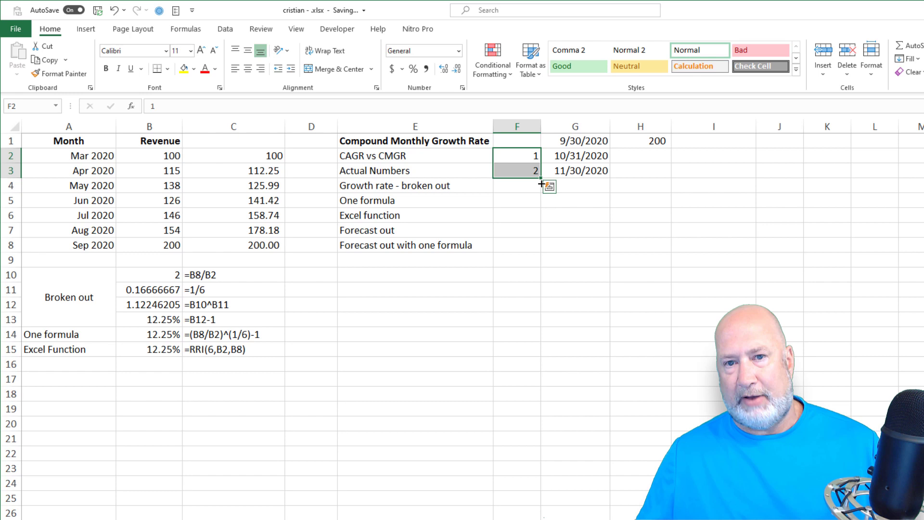
{"action": "left_click_drag", "start_coordinate": [541, 184], "coordinate": [547, 325]}
{"action": "left_click_drag", "start_coordinate": [591, 158], "coordinate": [608, 323]}
{"action": "left_click", "coordinate": [573, 316]}
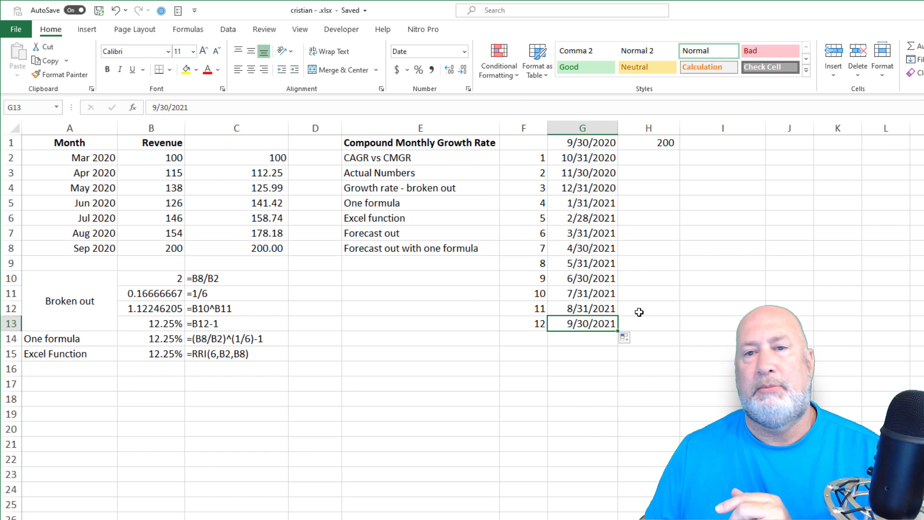
Enter a draft forecast formula in H2 using H1 and the absolute $B$14 rate
{"action": "left_click", "coordinate": [670, 164]}
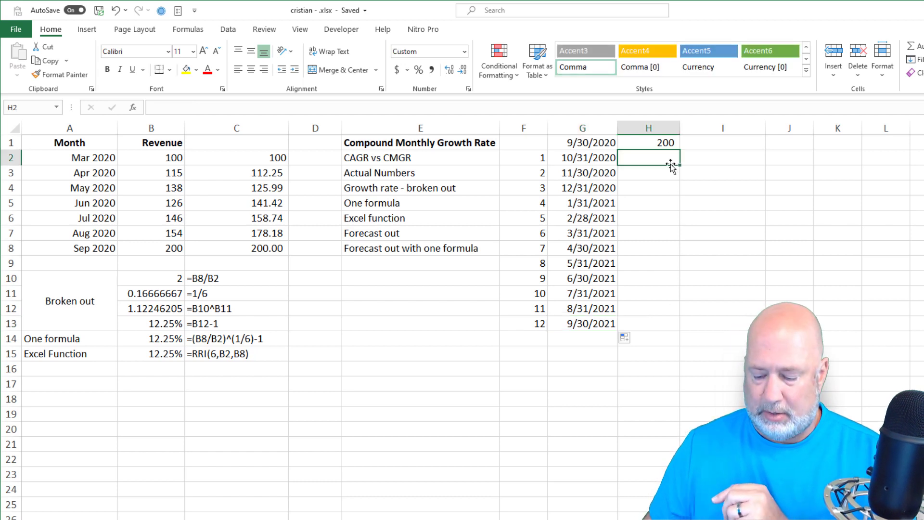
{"action": "type", "text": "="}
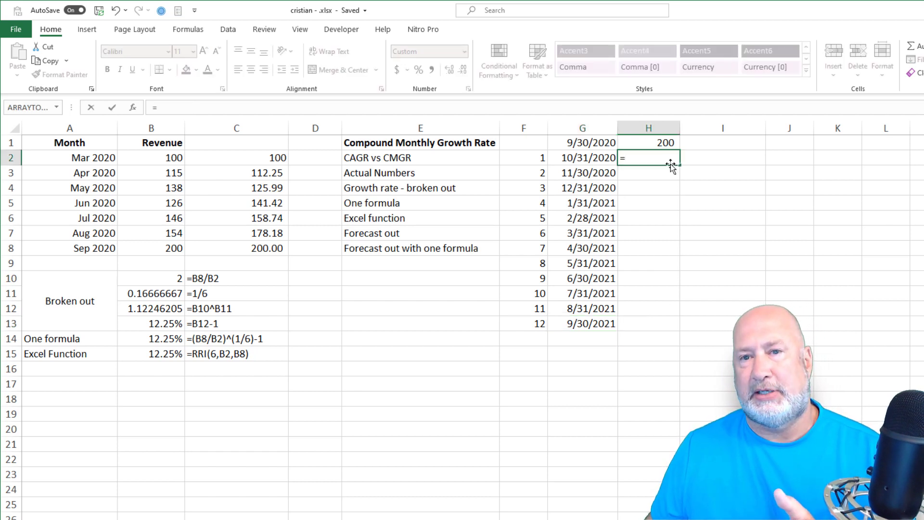
{"action": "key", "text": "Up"}
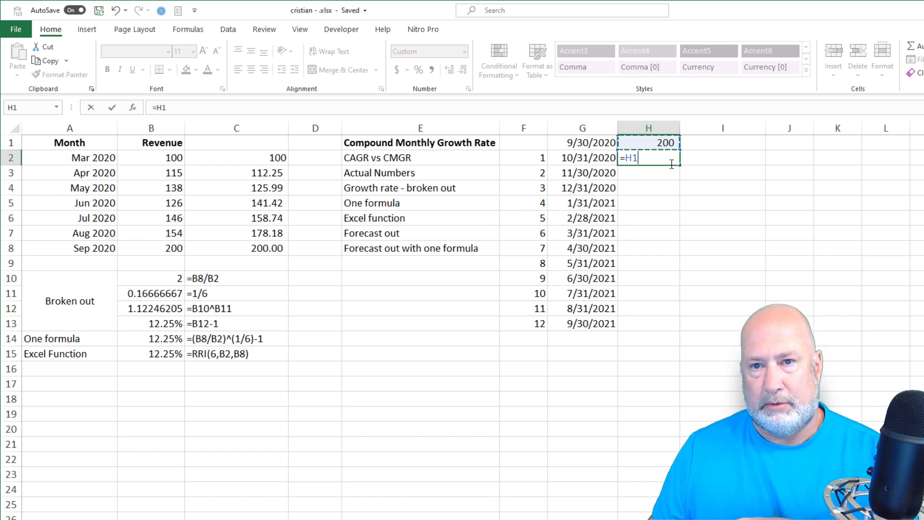
{"action": "type", "text": "+"}
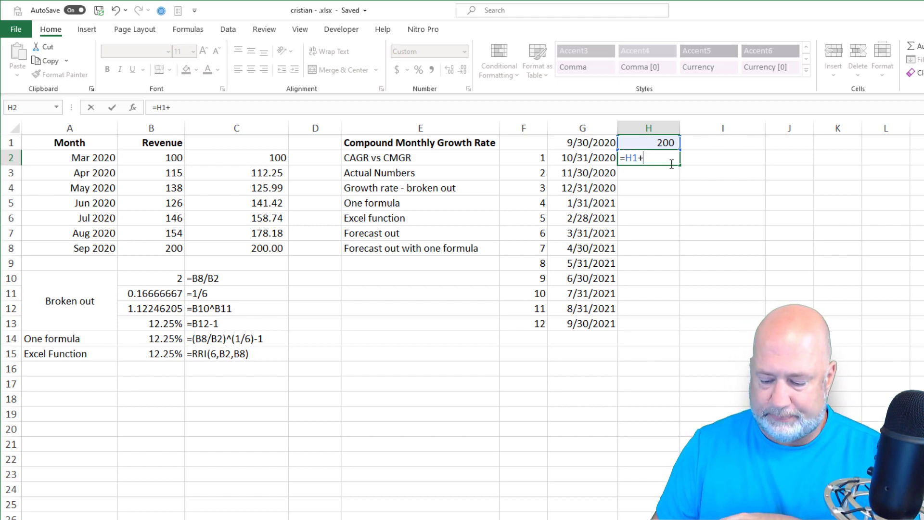
{"action": "type", "text": "("}
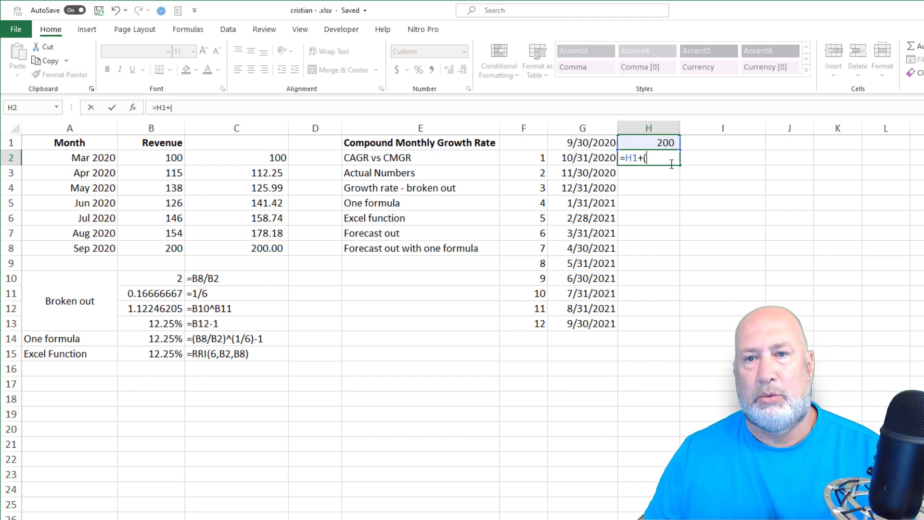
{"action": "type", "text": "1*"}
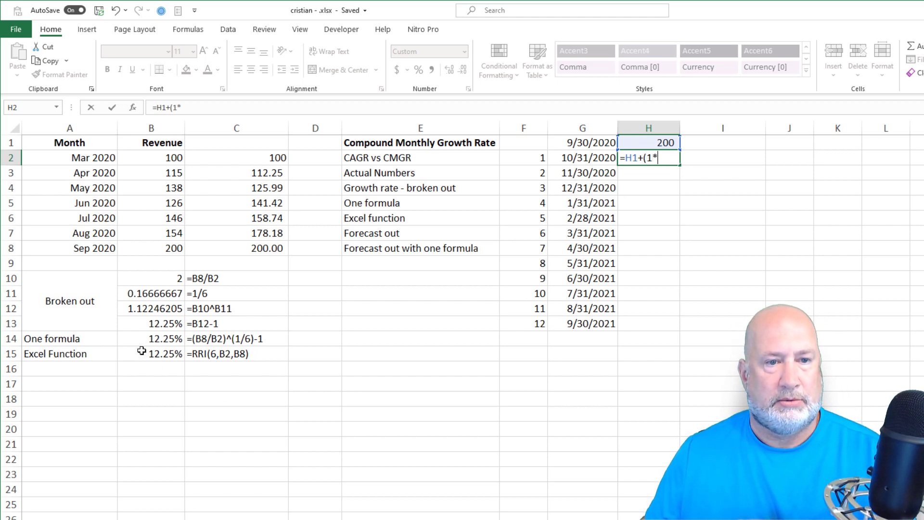
{"action": "left_click", "coordinate": [148, 339]}
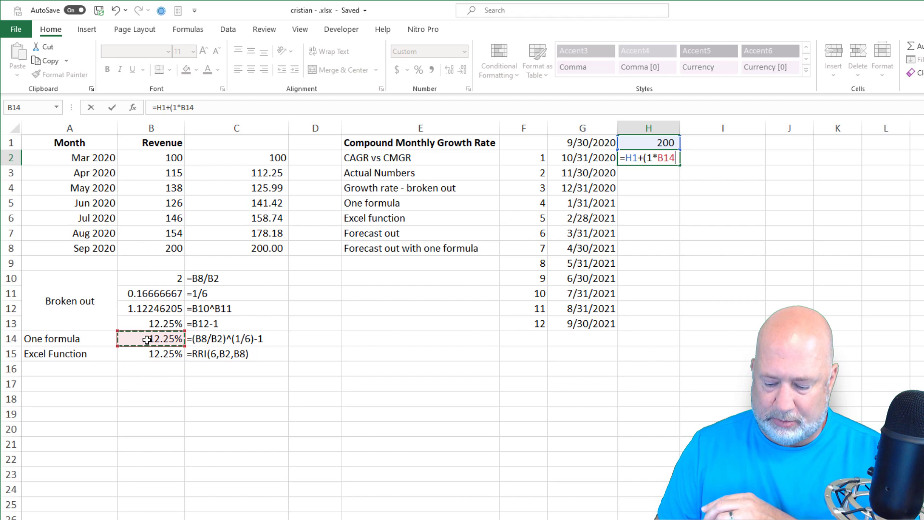
{"action": "key", "text": "F4"}
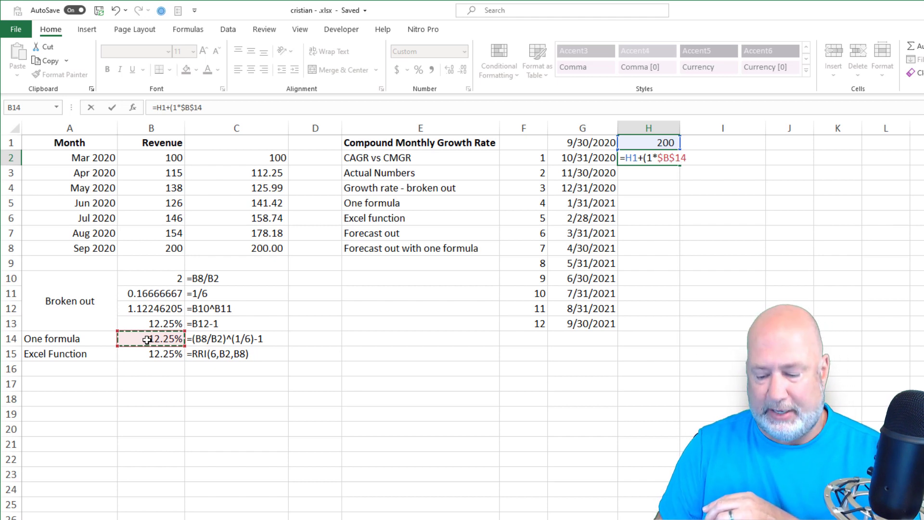
{"action": "type", "text": ")"}
{"action": "key", "text": "ctrl+Return"}
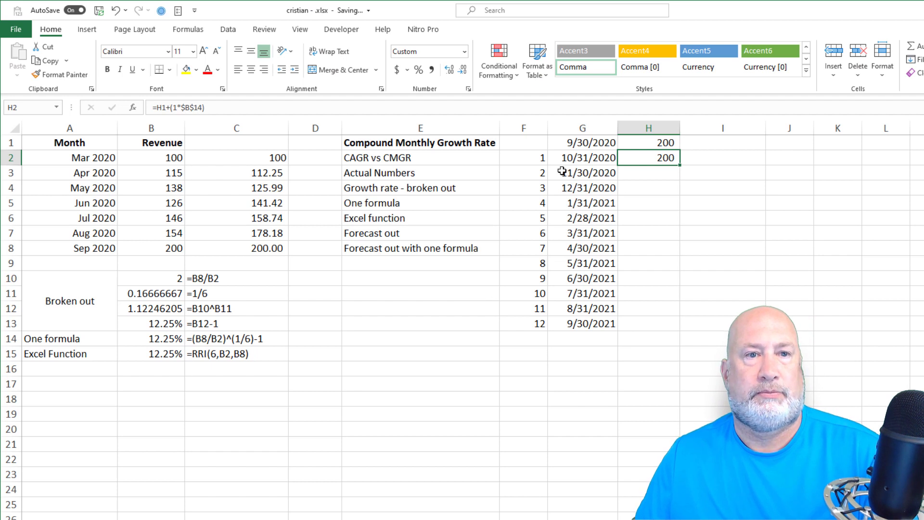
Correct H2 to =H1*(1+$B$14), giving a 224 forecast
{"action": "left_click", "coordinate": [171, 108]}
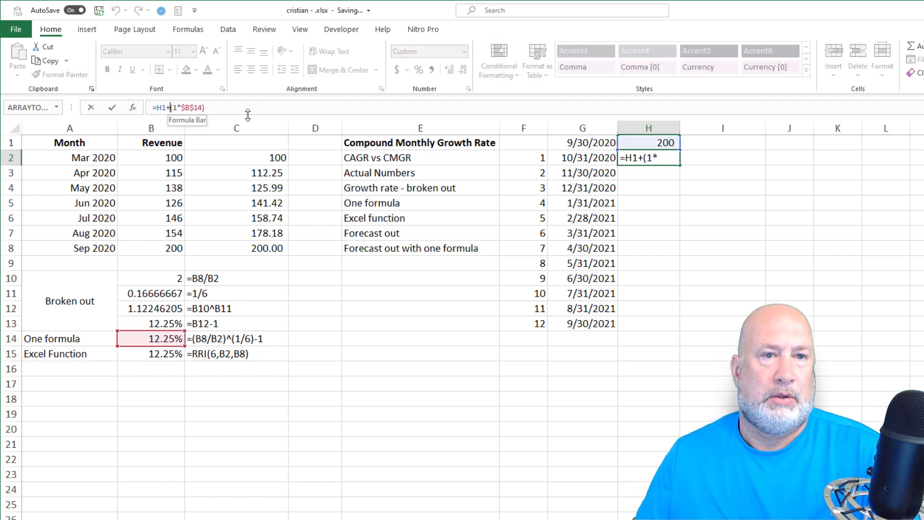
{"action": "key", "text": "BackSpace"}
{"action": "type", "text": "*"}
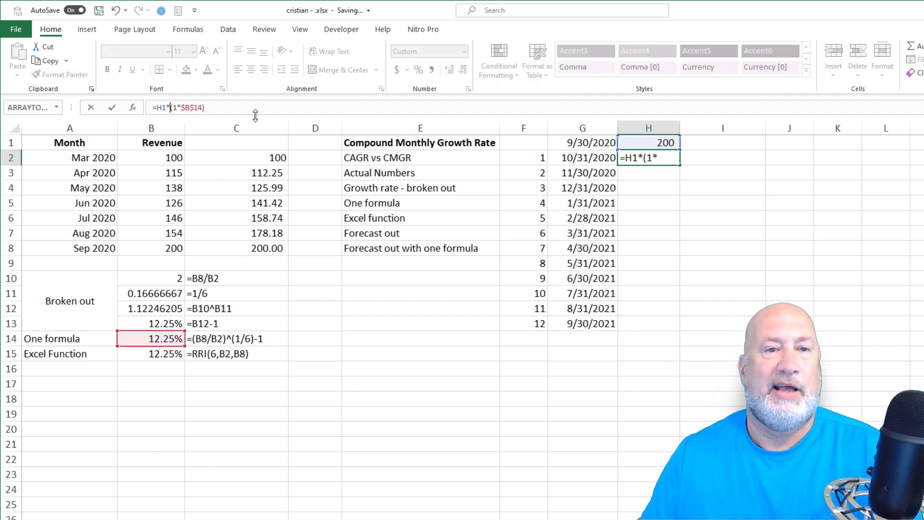
{"action": "left_click", "coordinate": [179, 107]}
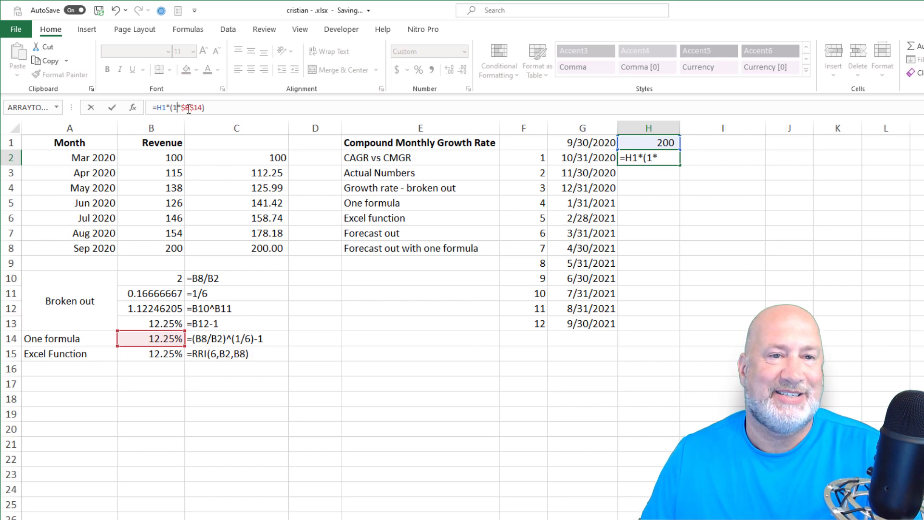
{"action": "key", "text": "BackSpace"}
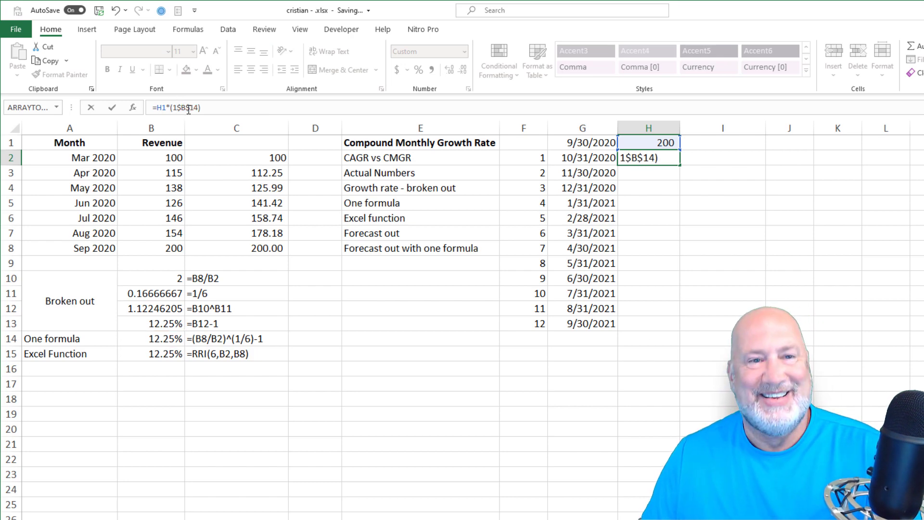
{"action": "type", "text": "+"}
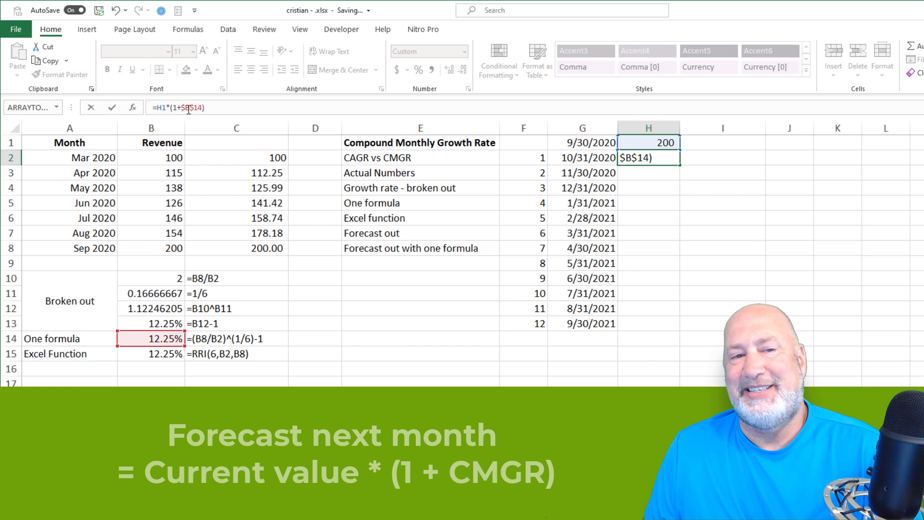
{"action": "key", "text": "ctrl+Return"}
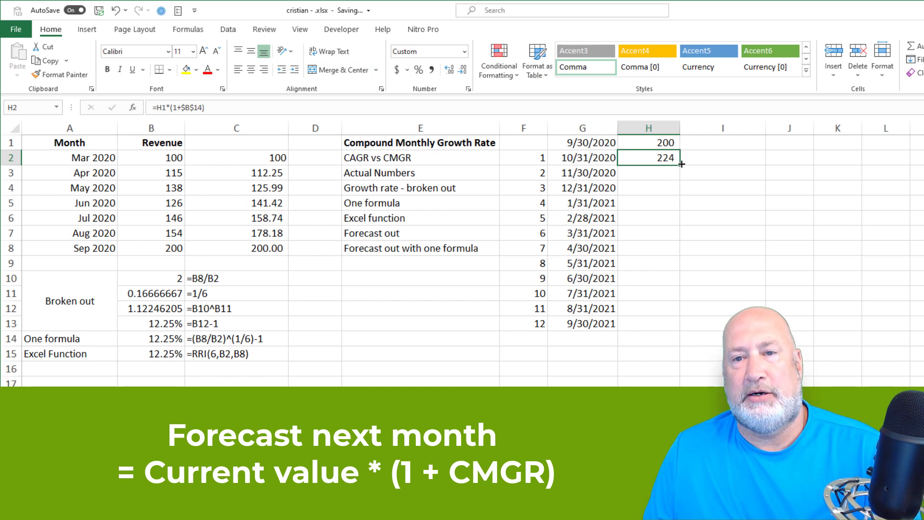
Copy the forecast formula from H2 down to H13, ending at 800 for 9/30/2021
{"action": "left_click_drag", "start_coordinate": [683, 164], "coordinate": [682, 330]}
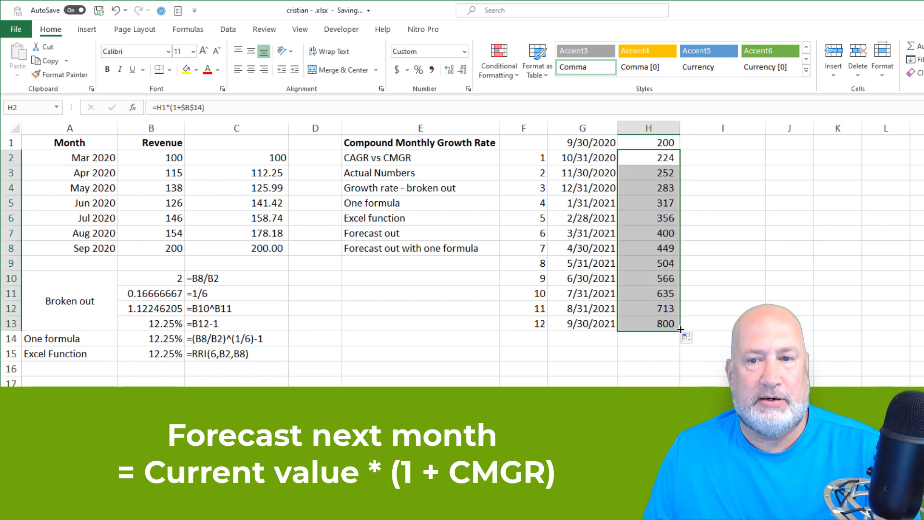
{"action": "left_click", "coordinate": [641, 325]}
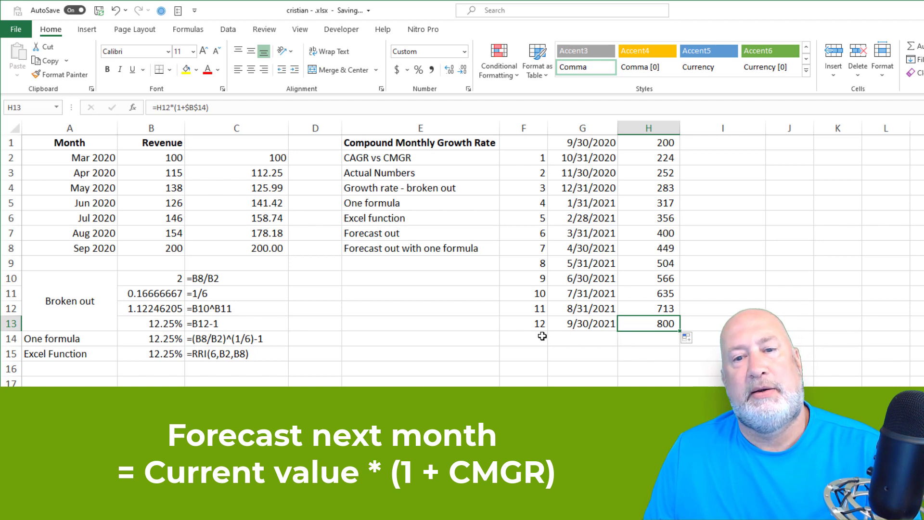
{"action": "left_click", "coordinate": [646, 351]}
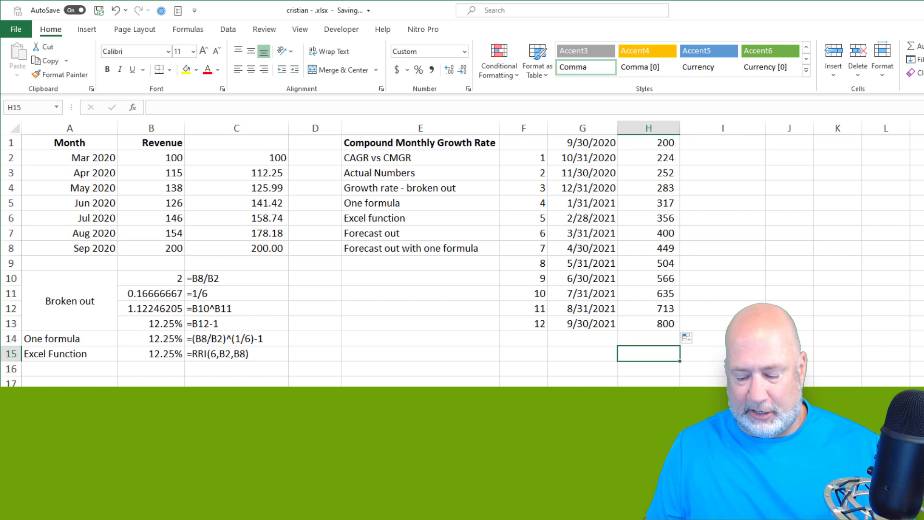
Enter =B8*(1+B14)^12 in H15 to get the 12-month forecast of 800 in one formula
{"action": "type", "text": "="}
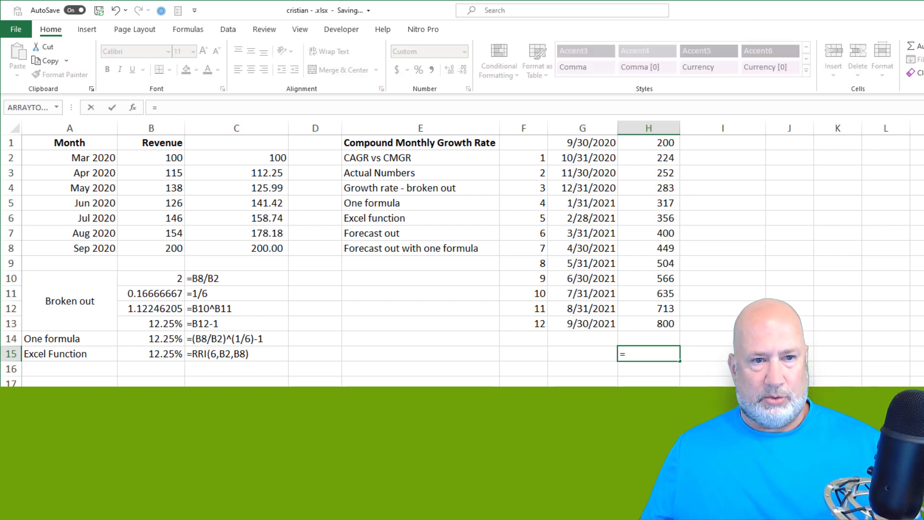
{"action": "left_click", "coordinate": [154, 246]}
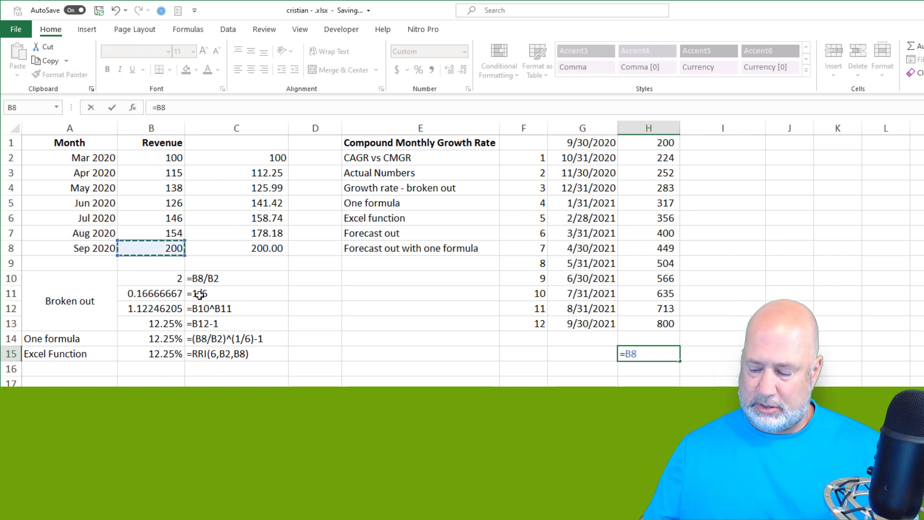
{"action": "type", "text": "*"}
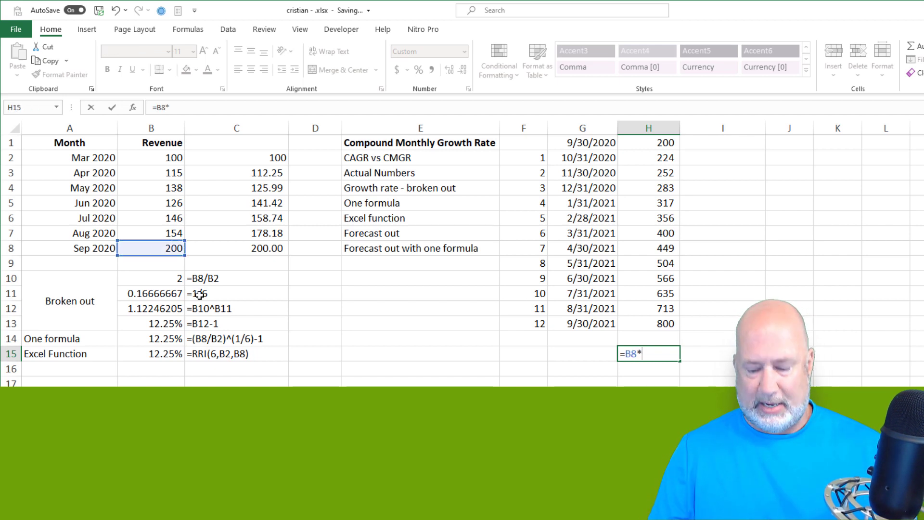
{"action": "type", "text": "(1"}
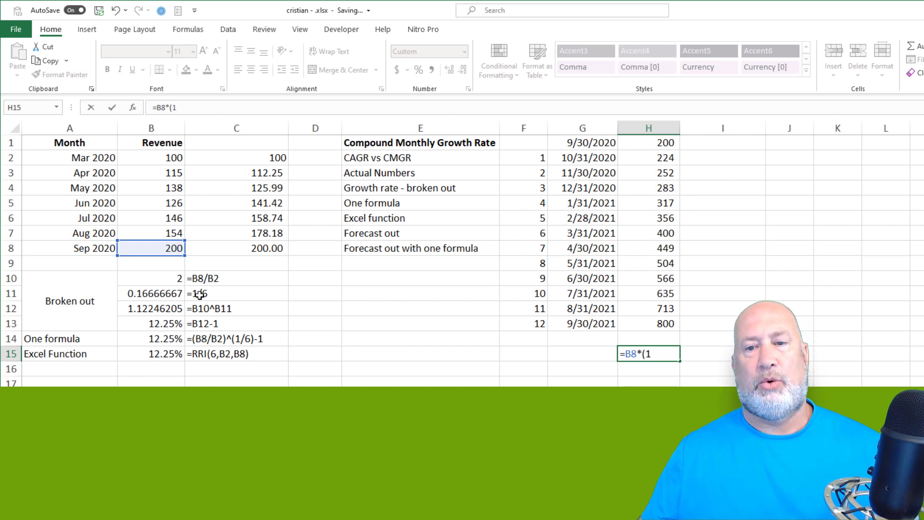
{"action": "type", "text": "+"}
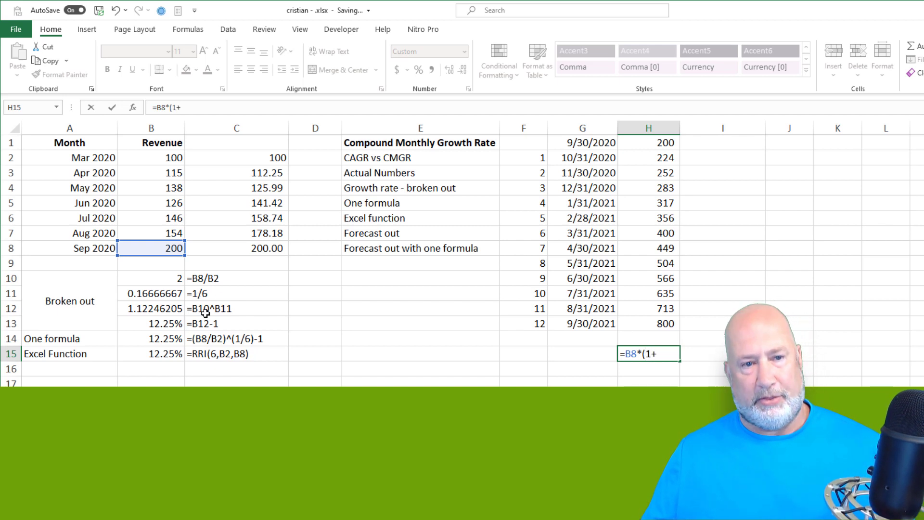
{"action": "left_click", "coordinate": [160, 340]}
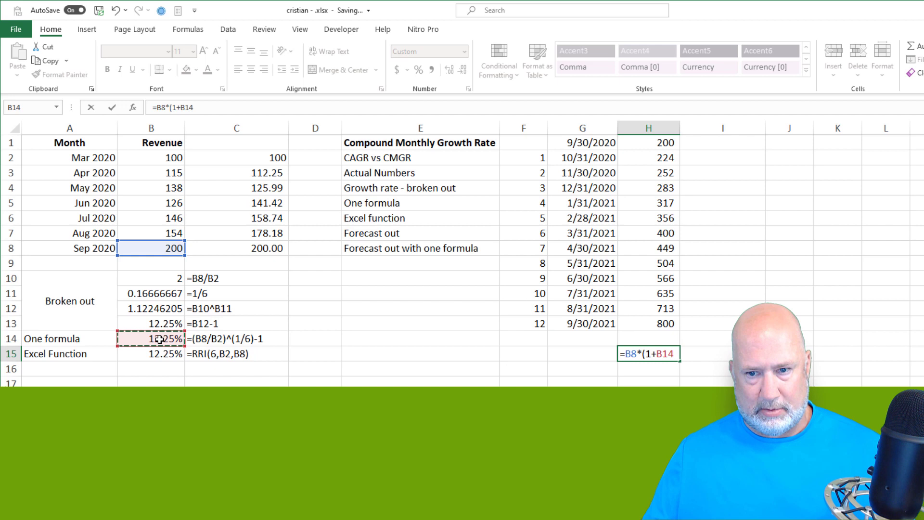
{"action": "type", "text": ")^"}
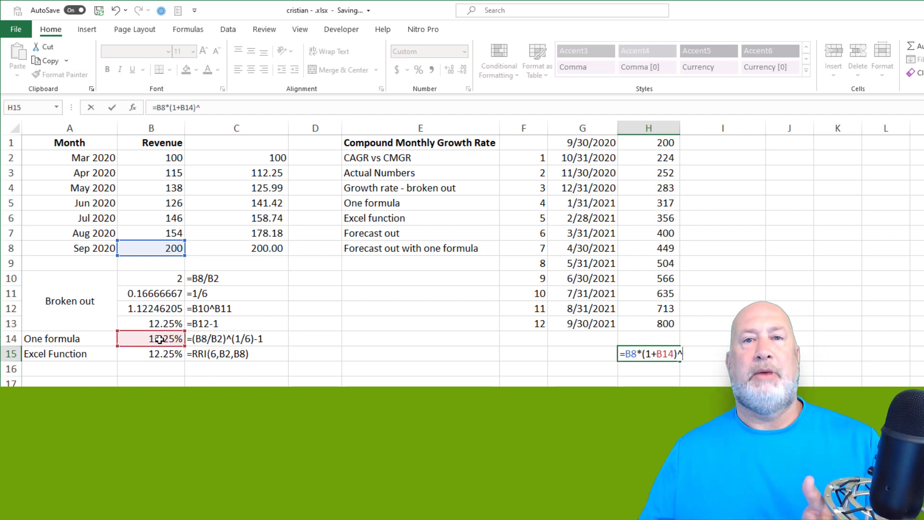
{"action": "type", "text": "12"}
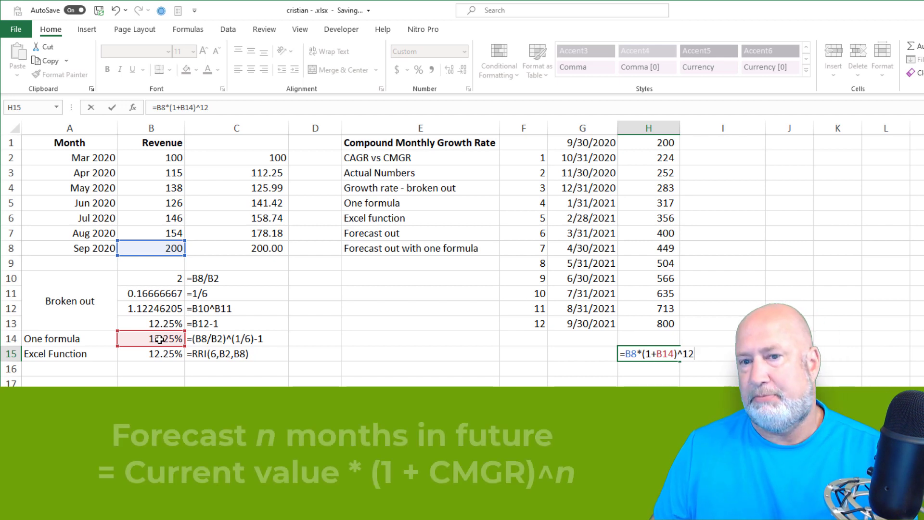
{"action": "key", "text": "ctrl+Return"}
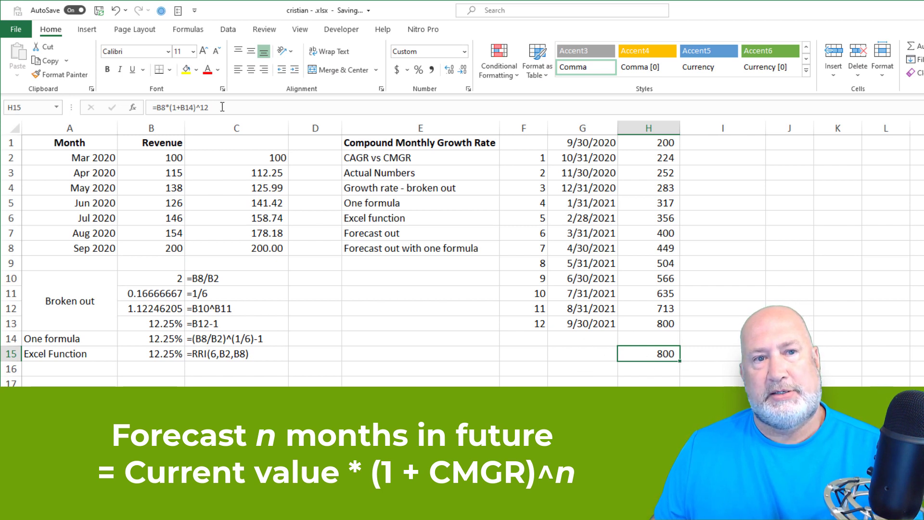
Put =FORMULATEXT(H15) in I15 to display =B8*(1+B14)^12 as text
{"action": "left_click", "coordinate": [273, 337]}
{"action": "left_click", "coordinate": [714, 356]}
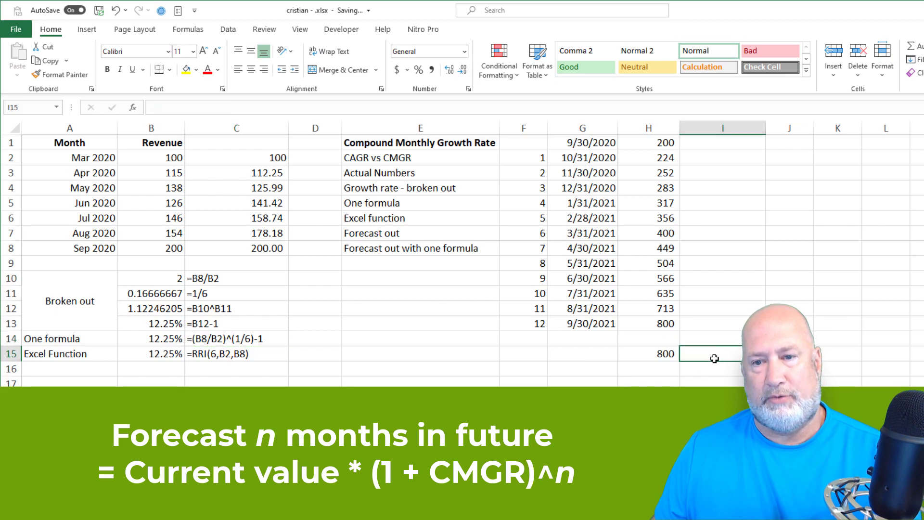
{"action": "type", "text": "=from"}
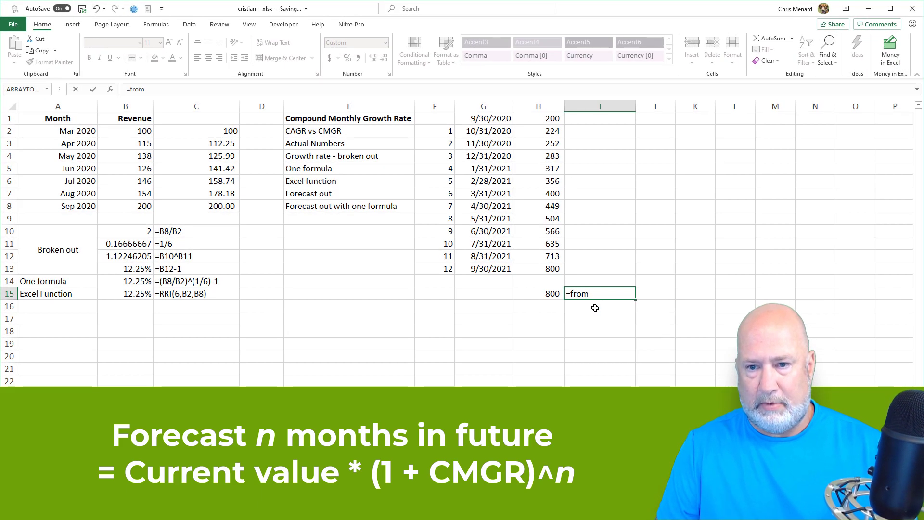
{"action": "key", "text": "BackSpace"}
{"action": "key", "text": "BackSpace"}
{"action": "type", "text": "or"}
{"action": "key", "text": "Tab"}
{"action": "type", "text": "h15)"}
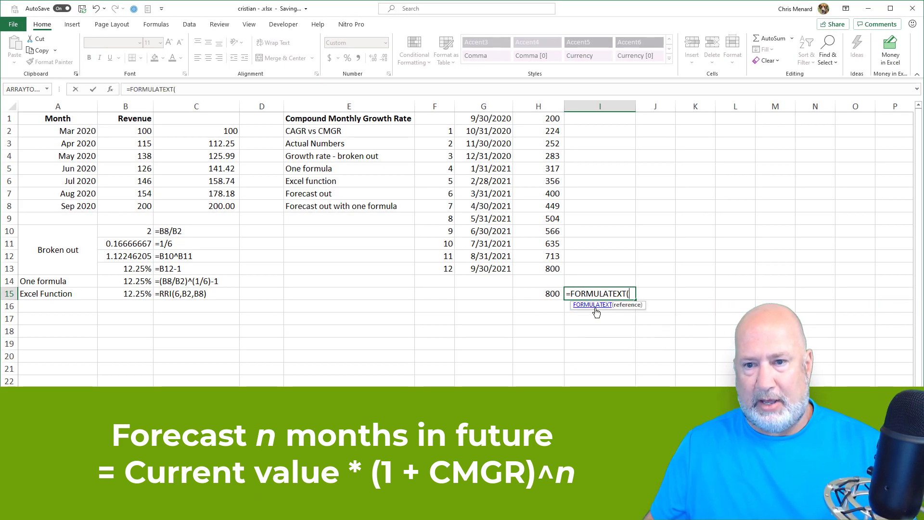
{"action": "key", "text": "ctrl+Return"}
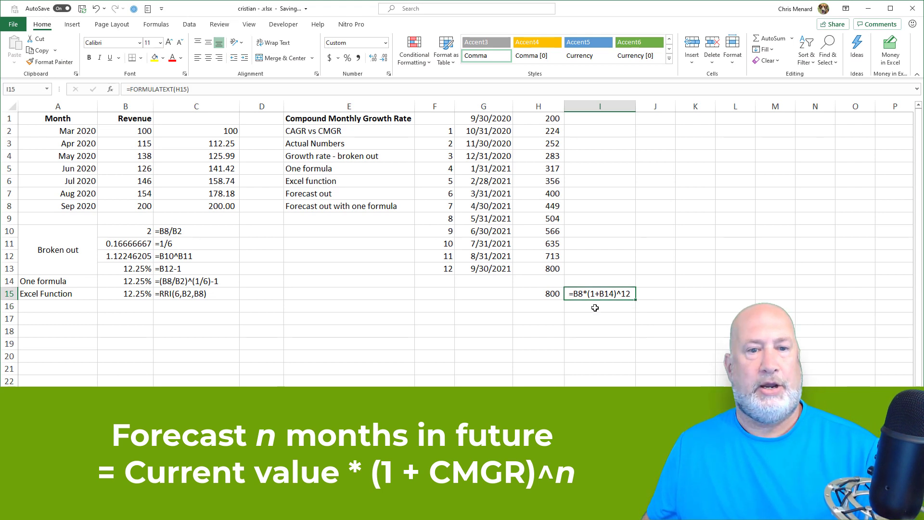